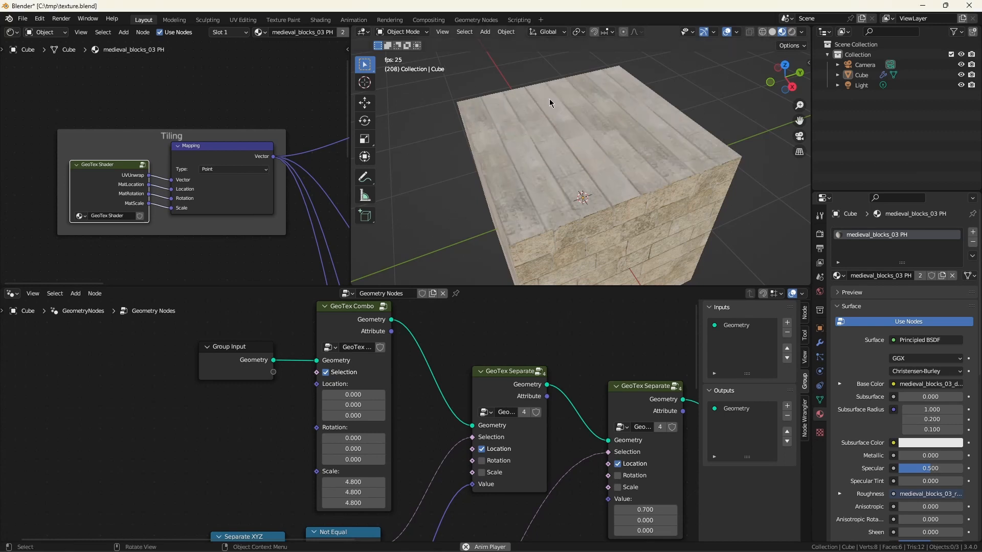
Stop the animation playback and examine the GeoTex Shader and Mapping nodes in the medieval_blocks_03 PH material's node tree.
key("space")
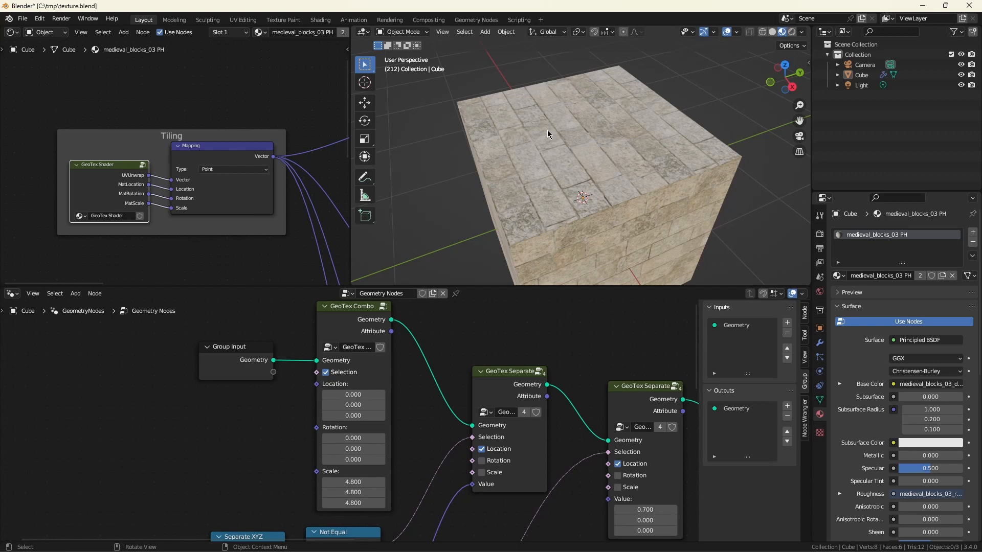
scroll(156, 134, "down", 5)
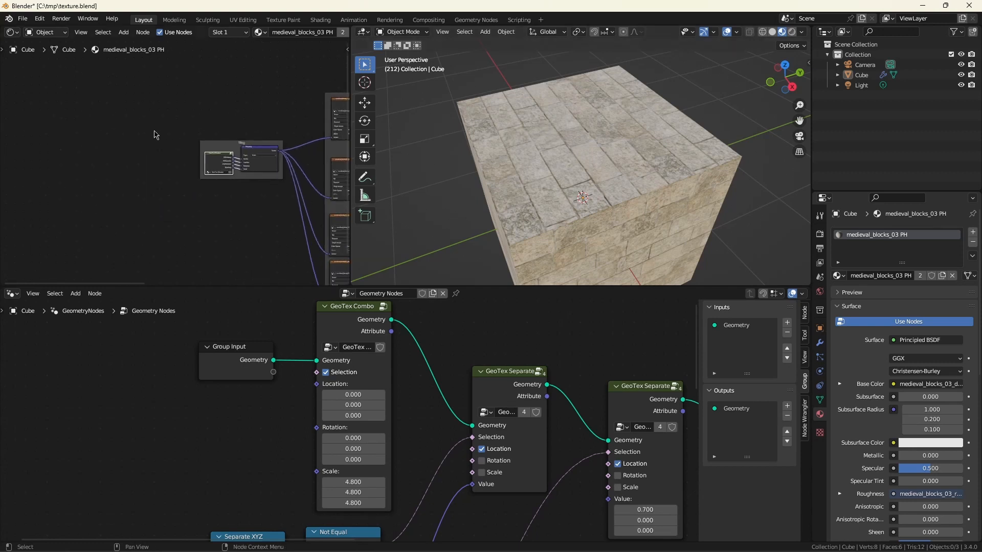
scroll(154, 135, "down", 8)
scroll(266, 140, "up", 11)
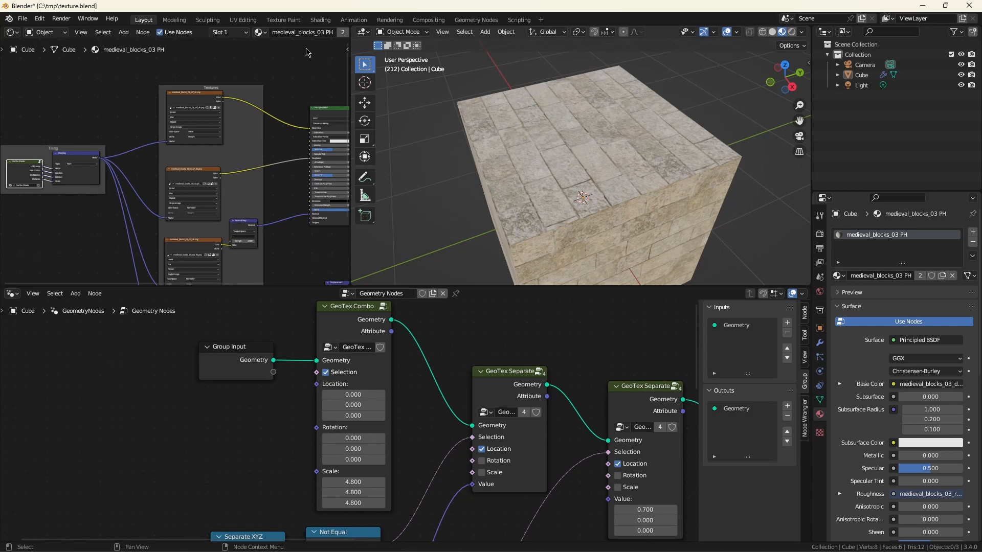
scroll(258, 81, "down", 4)
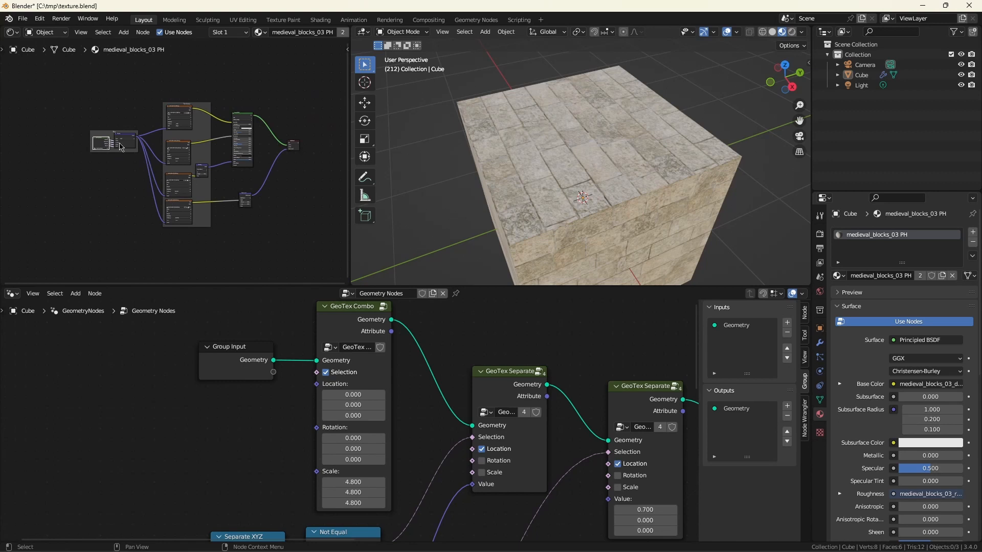
scroll(119, 145, "up", 8)
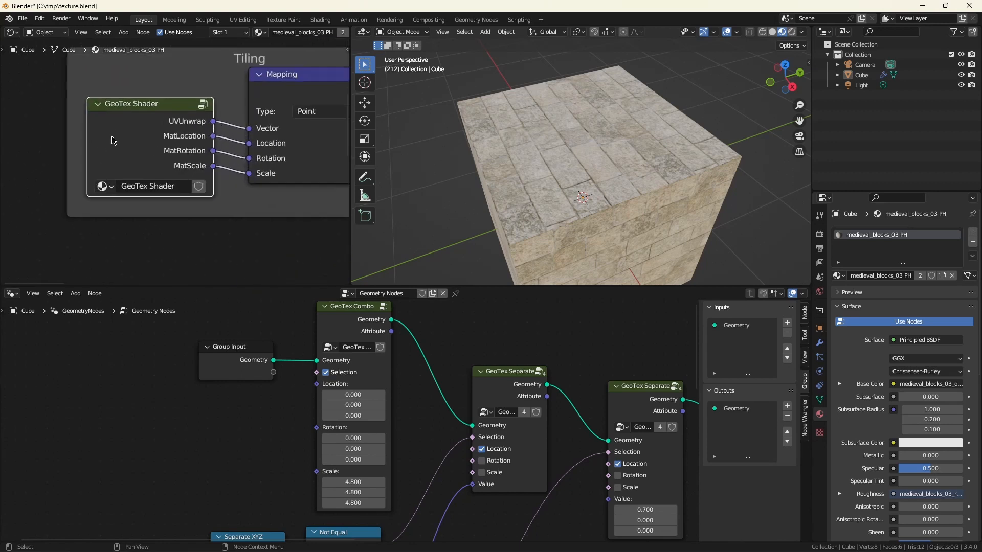
scroll(112, 140, "up", 2)
scroll(154, 123, "down", 2)
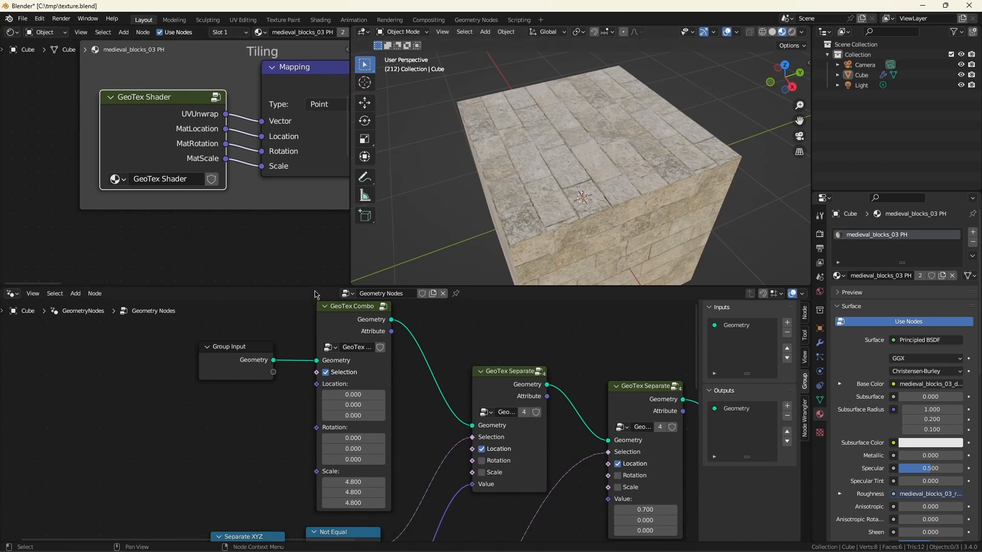
Enlarge the shader editor, examine the Attribute nodes inside the GeoTex Shader group, and return to the material's main node tree.
left_click_drag(317, 288, 310, 410)
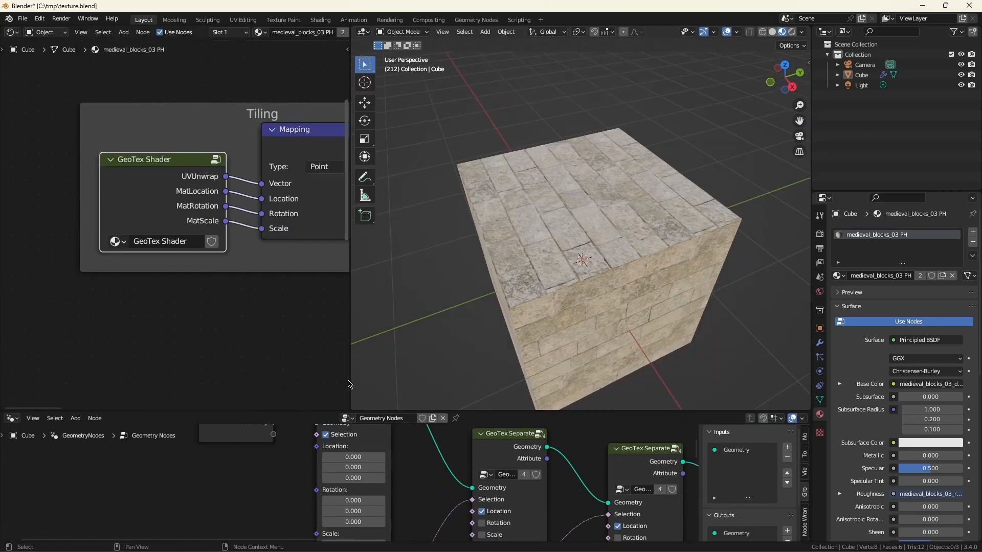
left_click_drag(352, 379, 548, 379)
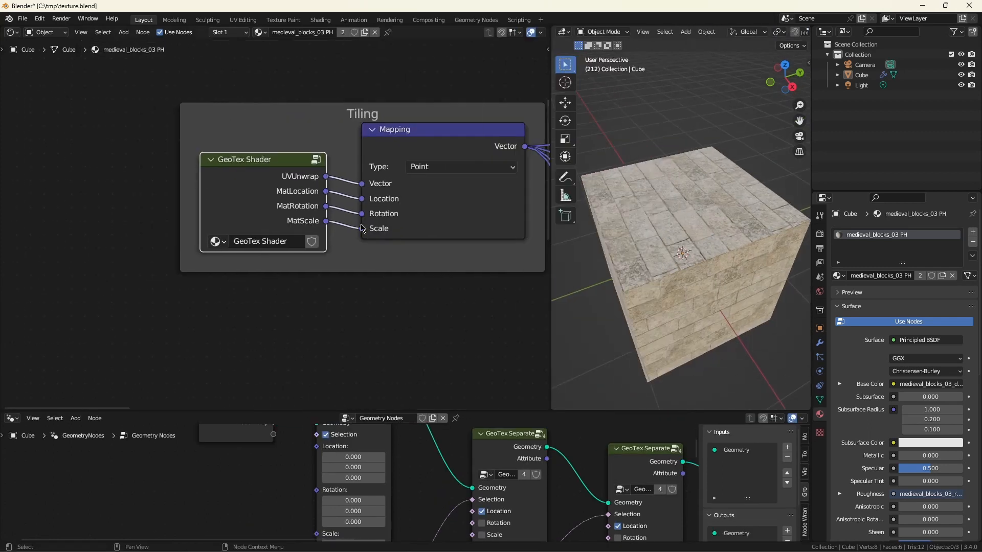
key("Tab")
scroll(241, 194, "down", 5)
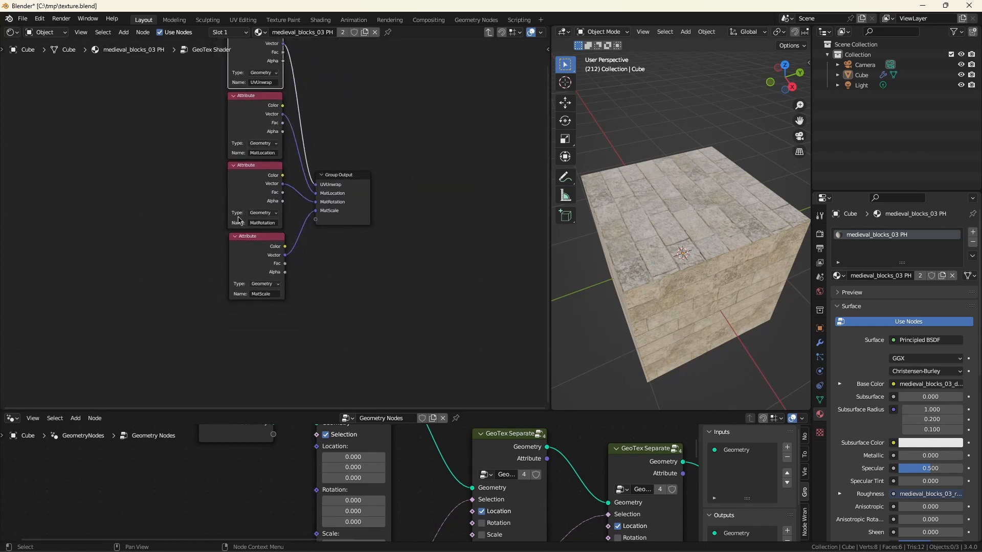
scroll(228, 92, "up", 4)
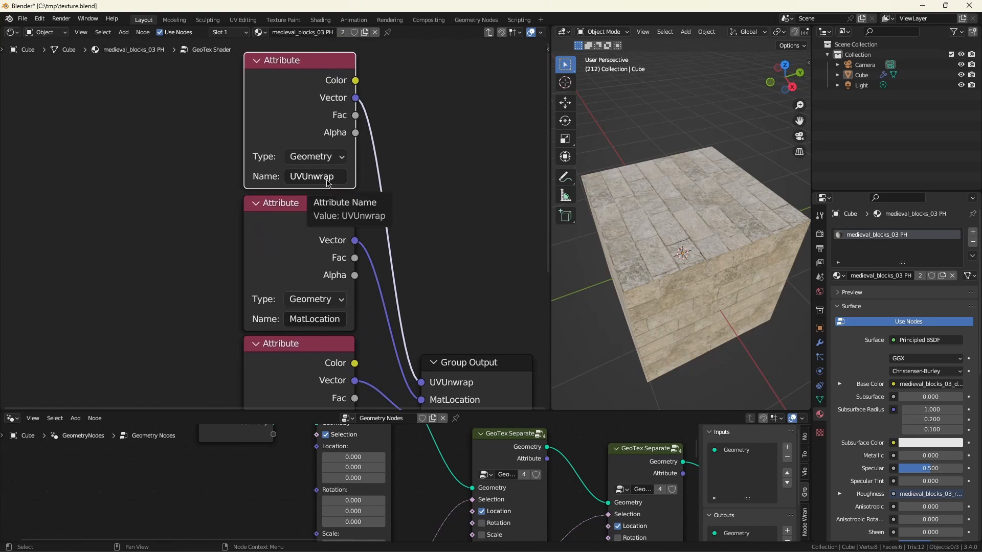
middle_click_drag(194, 221, 182, 75)
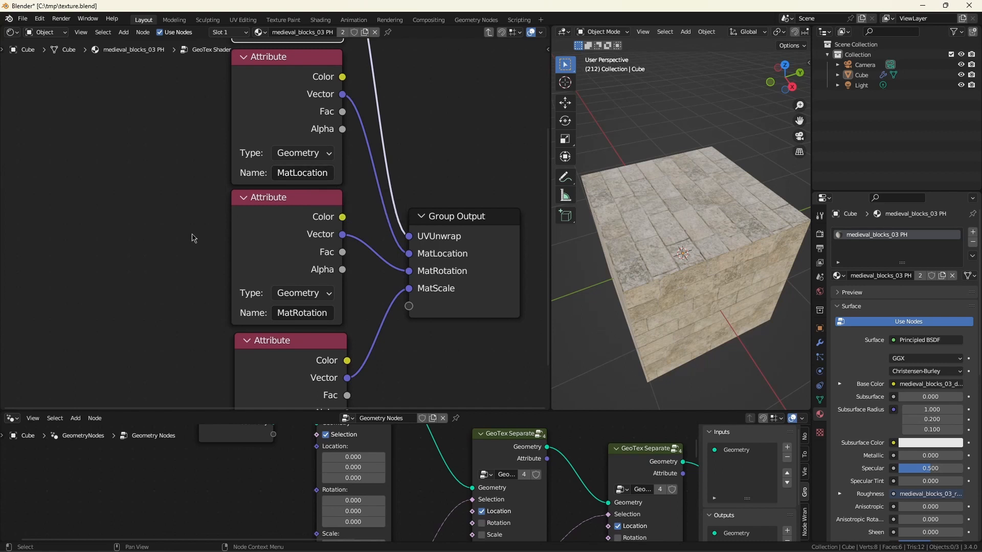
middle_click_drag(185, 239, 177, 151)
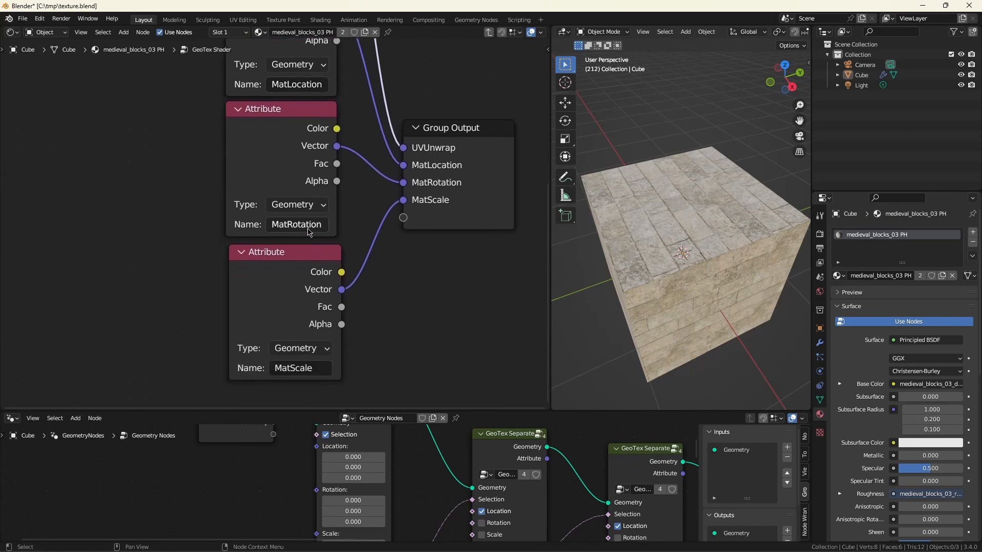
scroll(197, 243, "down", 3)
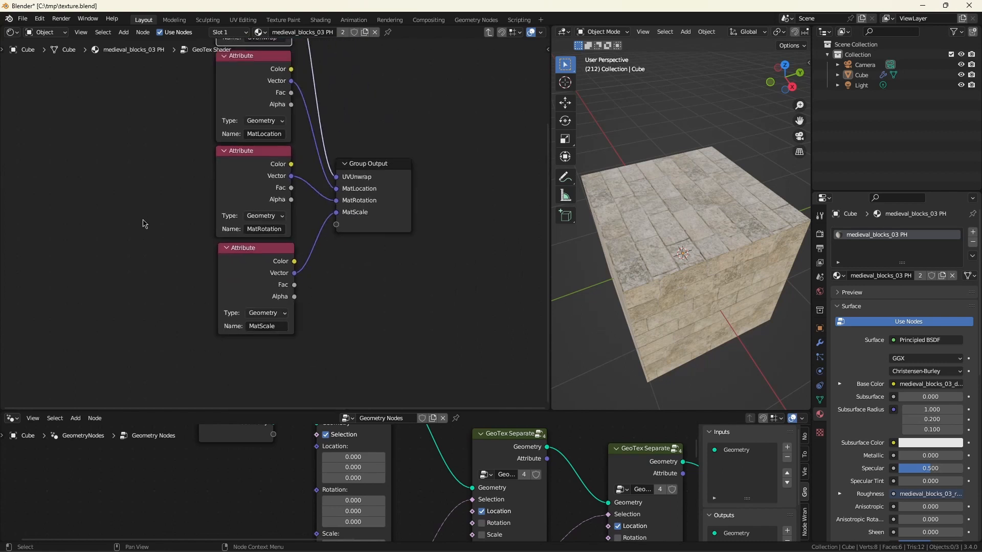
key("Tab")
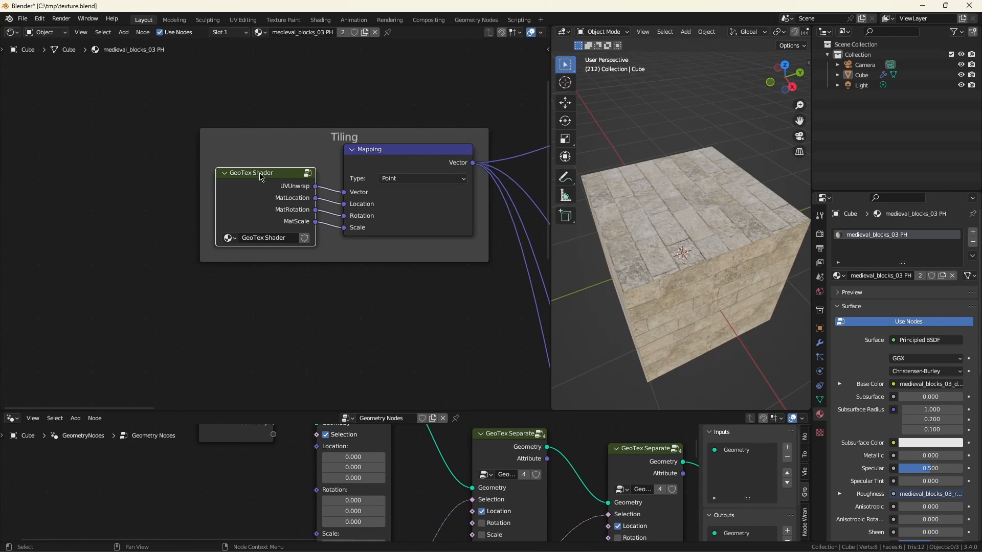
Enlarge the geometry node editor and locate the GeoTex Unwrap node near the end of the node chain.
scroll(381, 263, "down", 2)
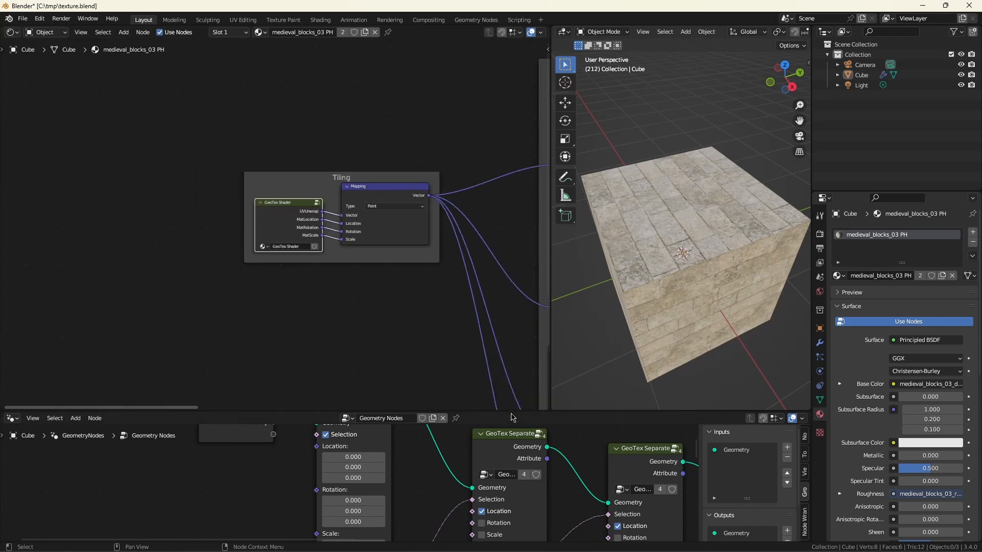
left_click_drag(511, 411, 513, 157)
scroll(211, 289, "down", 14)
scroll(522, 352, "up", 10)
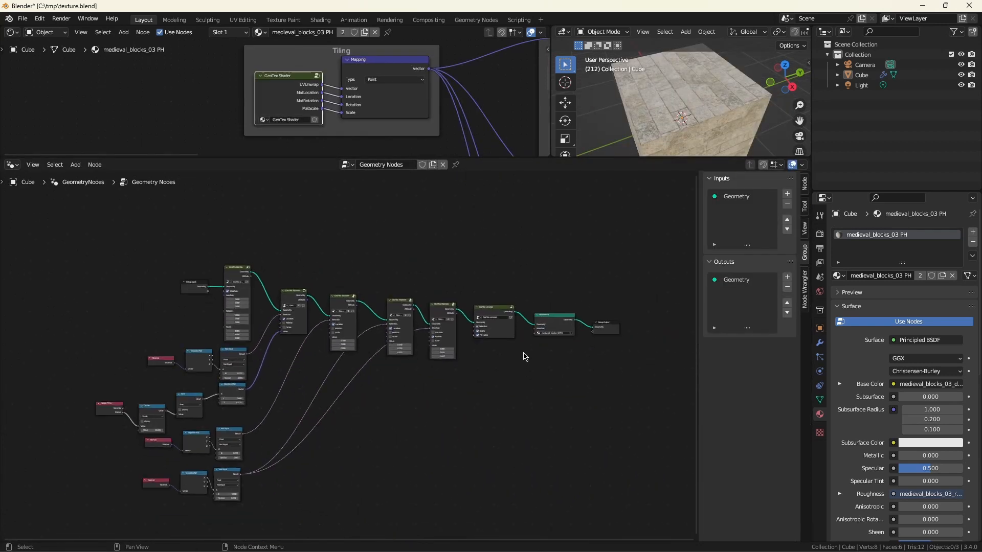
scroll(504, 336, "up", 2)
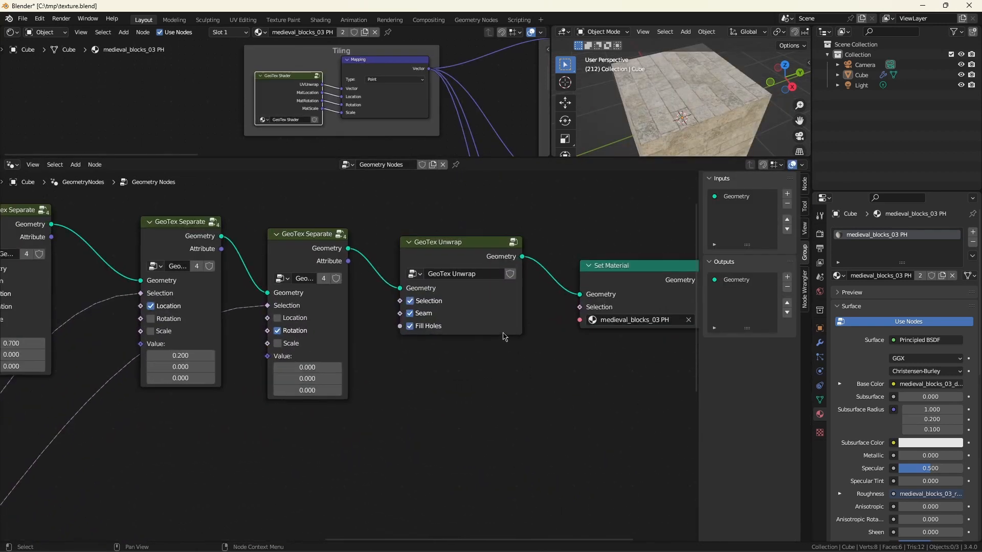
Examine the UV Unwrap and Store Named Attribute nodes inside the GeoTex Unwrap group, and return to the main geometry node tree.
left_click(459, 244)
key("Tab")
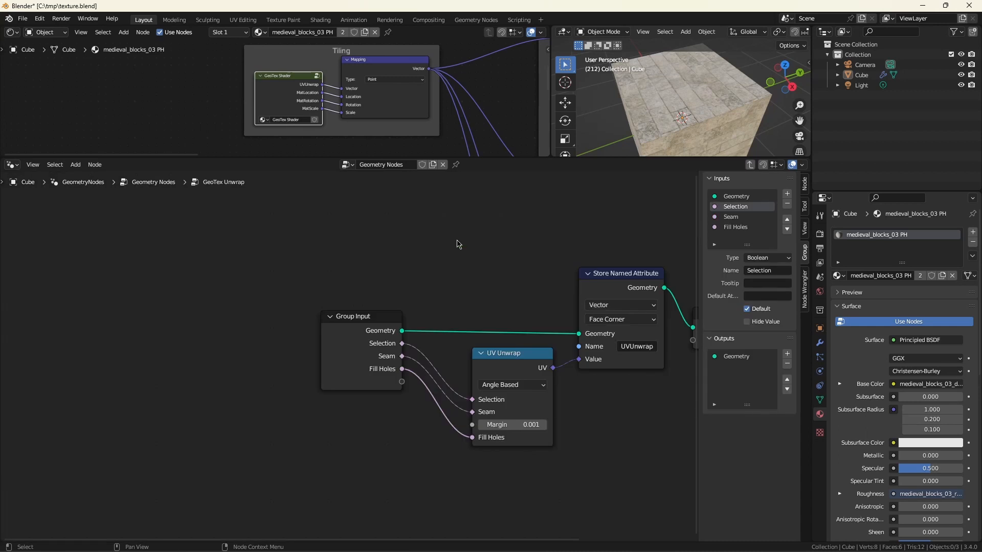
scroll(302, 286, "down", 6)
scroll(597, 290, "up", 3)
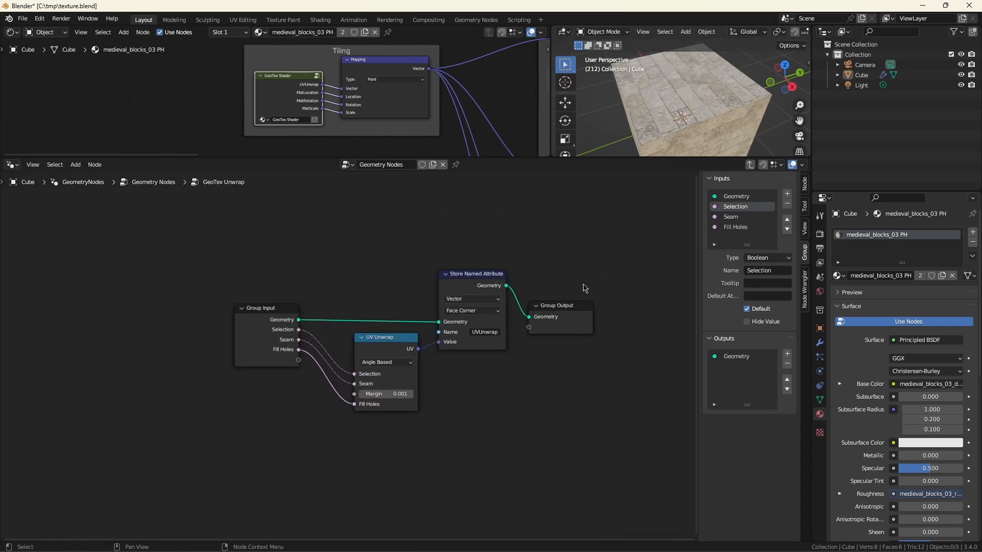
scroll(571, 283, "up", 1)
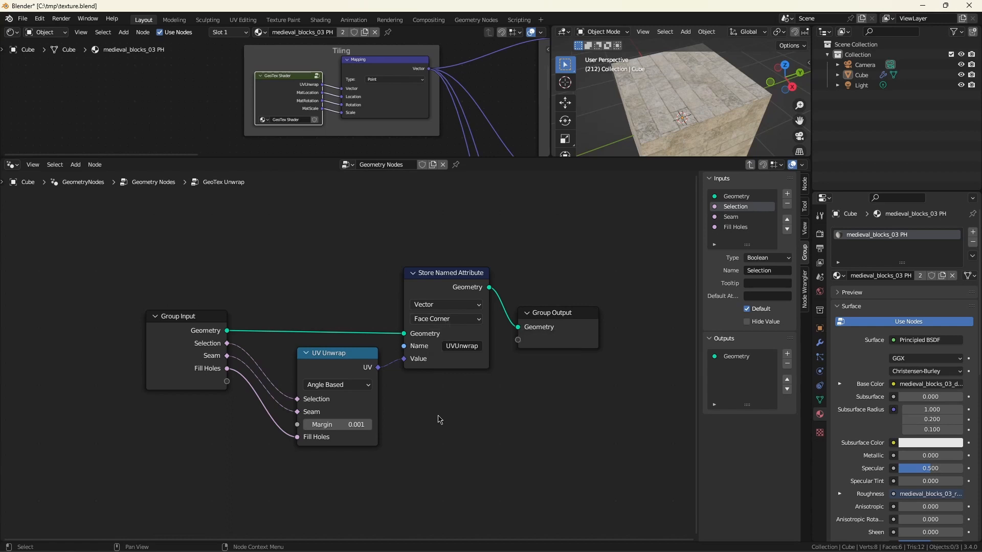
left_click(341, 357)
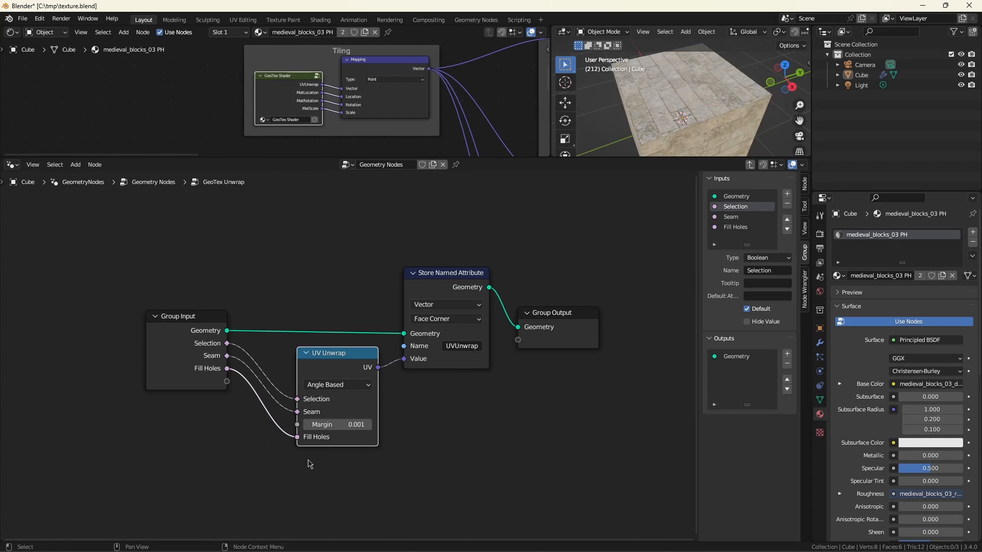
key("Tab")
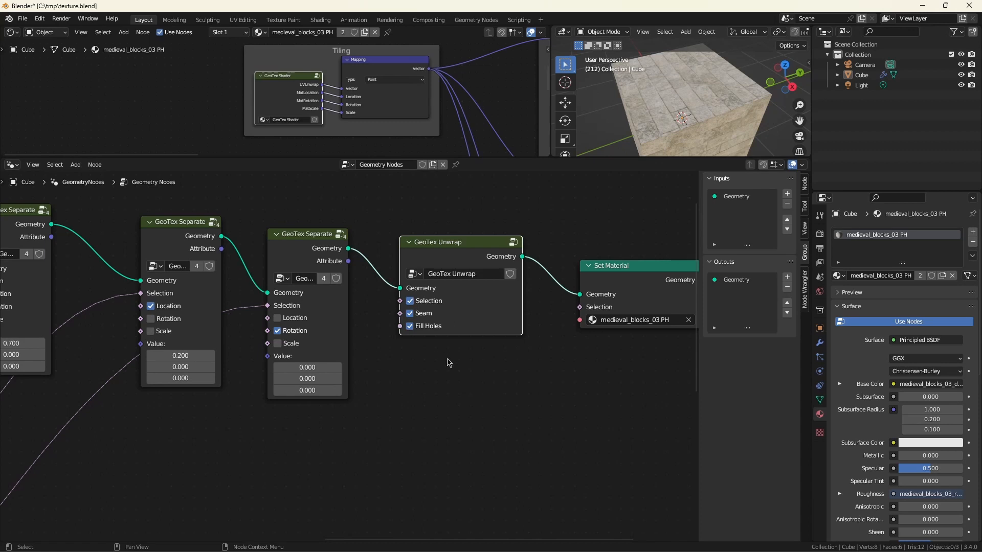
left_click_drag(400, 313, 314, 423)
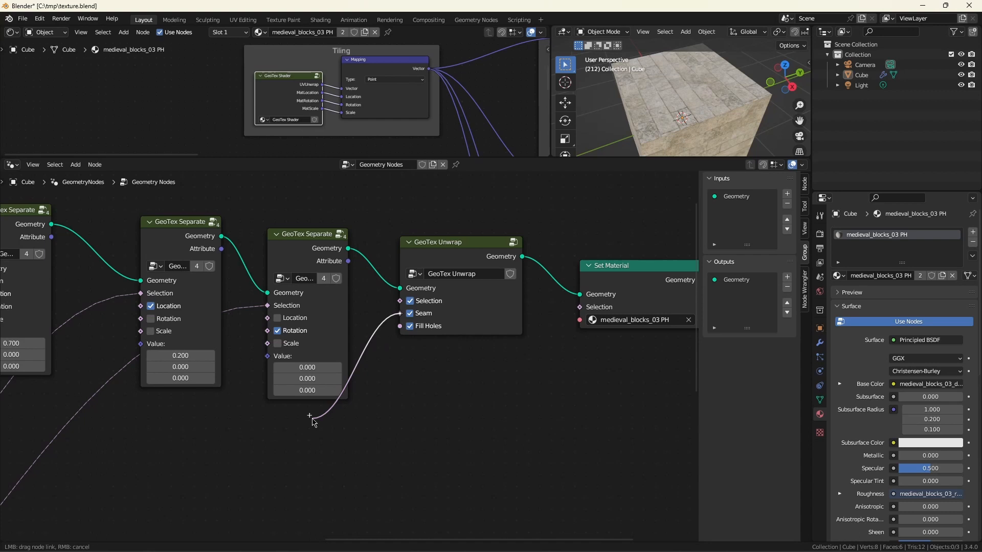
left_click_drag(312, 420, 312, 420)
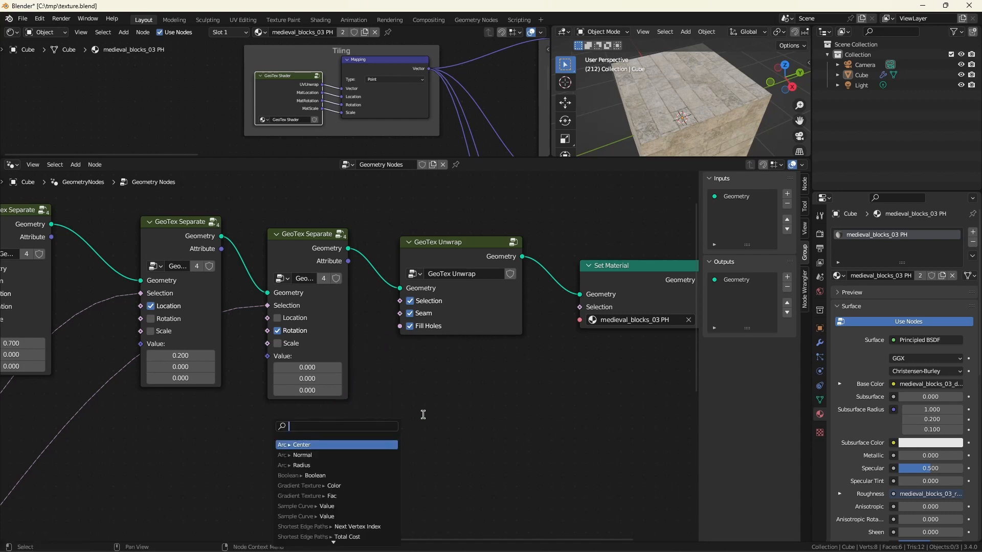
key("Escape")
Try a scale of 0.600 on all three axes of the GeoTex Combo node and undo it.
scroll(443, 402, "down", 2)
scroll(444, 402, "down", 3)
middle_click_drag(167, 431, 371, 411)
scroll(299, 251, "up", 10)
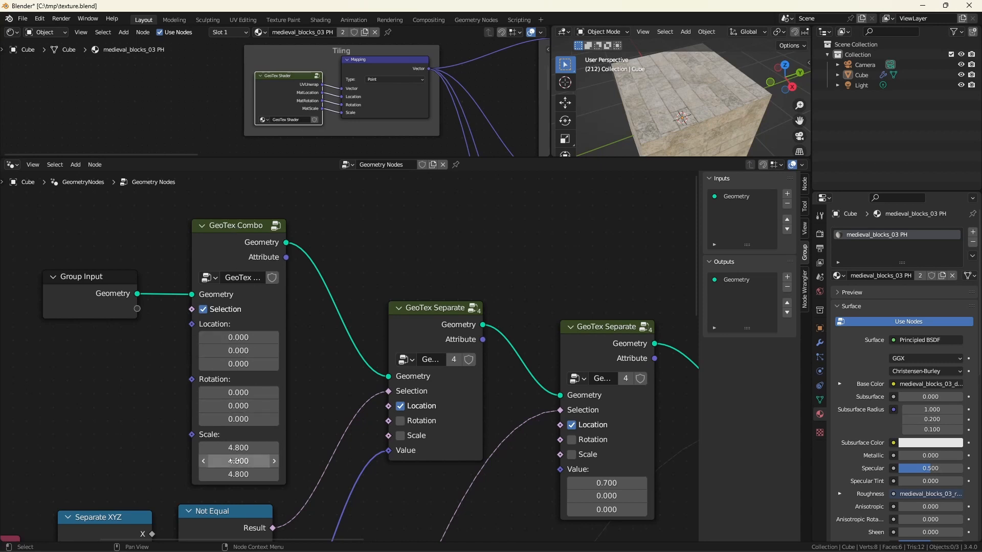
scroll(687, 109, "down", 4)
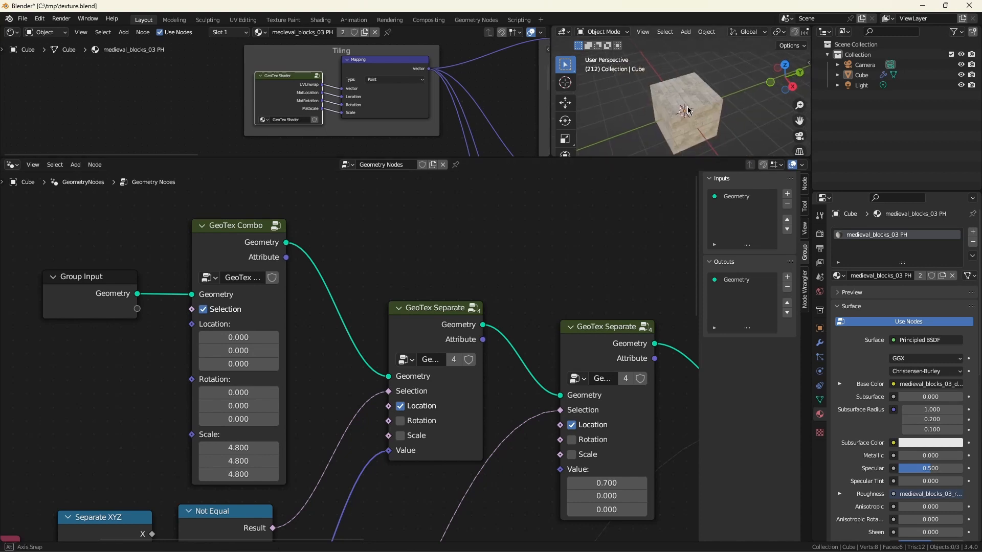
scroll(687, 109, "up", 6)
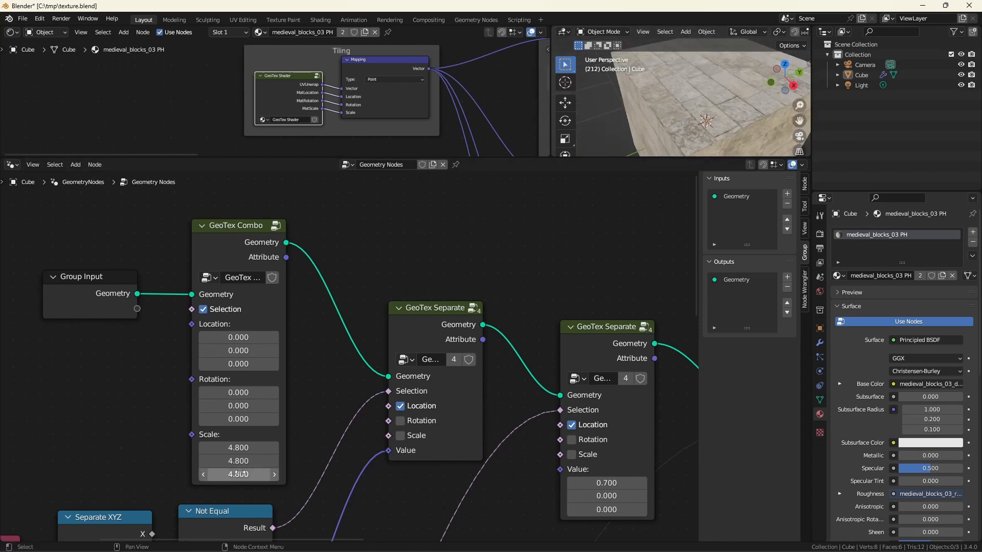
left_click_drag(239, 448, 206, 448)
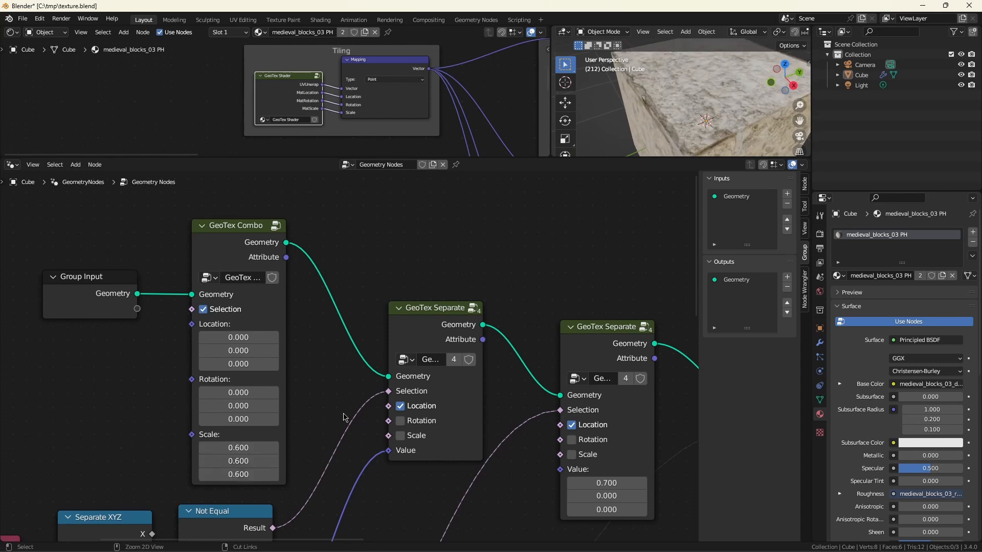
key("ctrl+z")
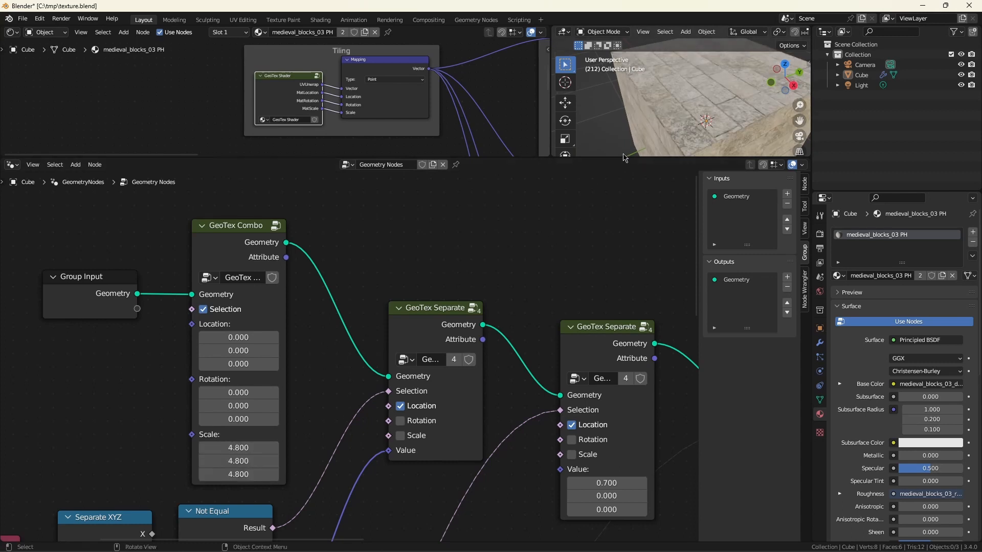
Open the GeoTex Combo group and examine how its Switch node chooses the value stored in the MatLocation attribute.
left_click(228, 225)
key("Tab")
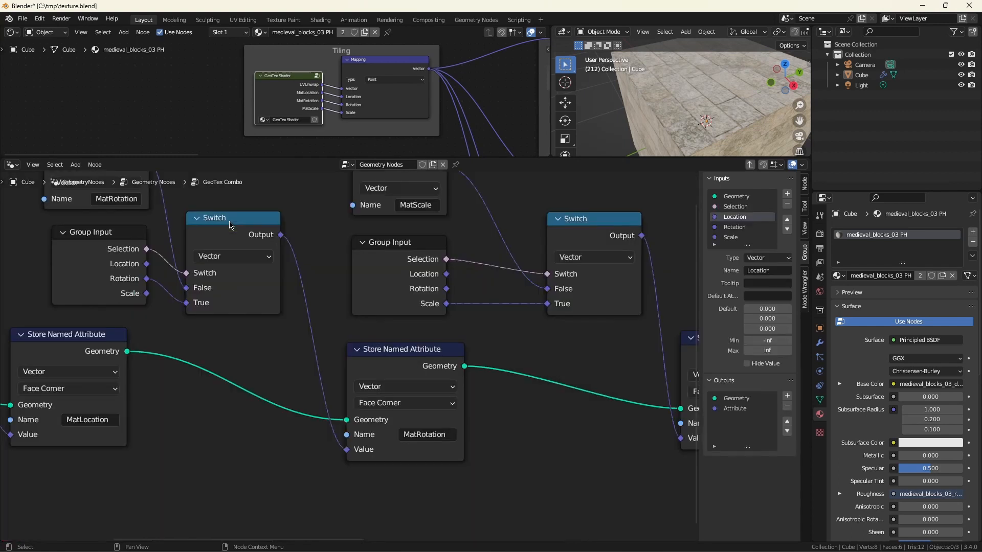
key("Home")
middle_click_drag(214, 337, 386, 335)
scroll(316, 270, "up", 3)
scroll(315, 270, "up", 2)
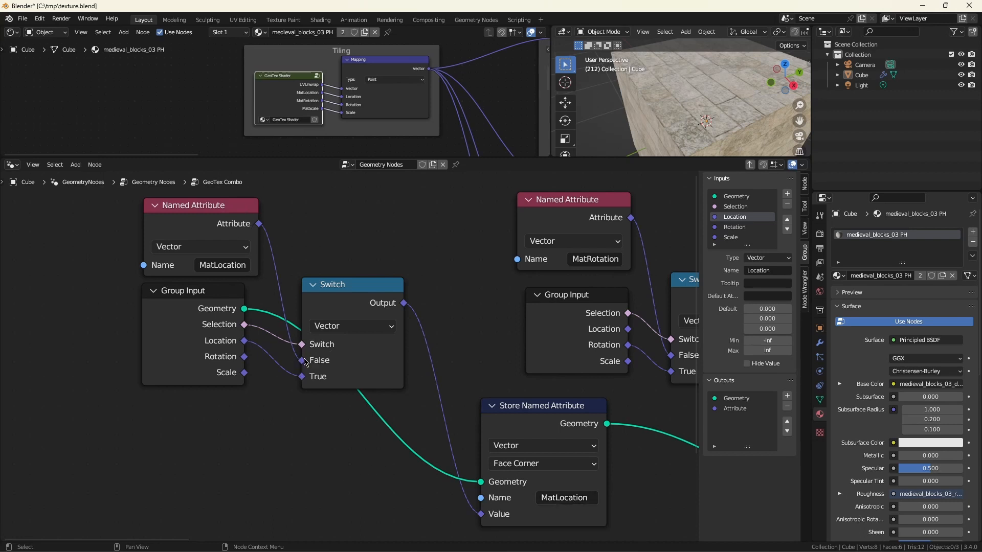
mouse_move(305, 362)
mouse_move(556, 520)
Examine how the Switch nodes in the GeoTex Combo group choose the values stored in the MatRotation and MatScale attributes.
middle_click_drag(475, 326, 236, 308)
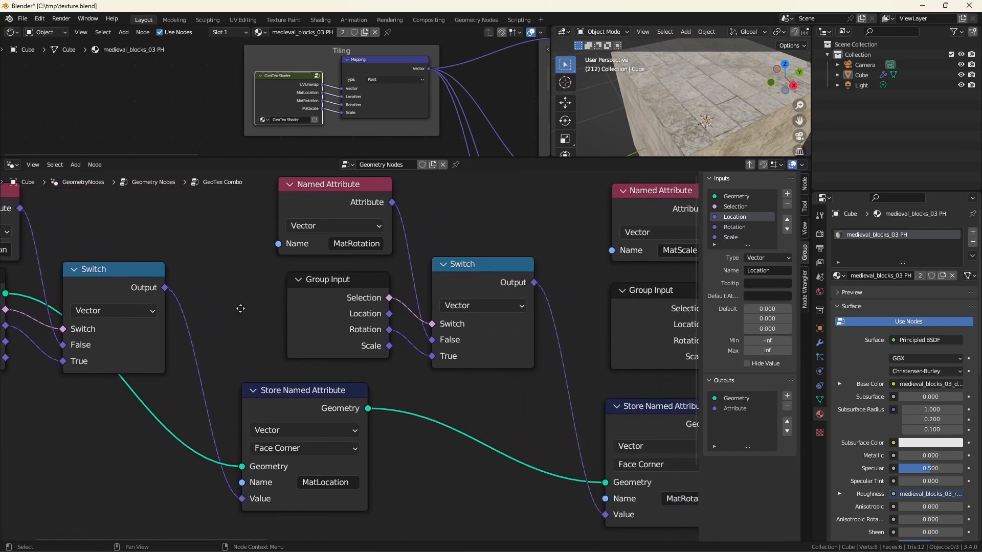
middle_click_drag(169, 315, 154, 315)
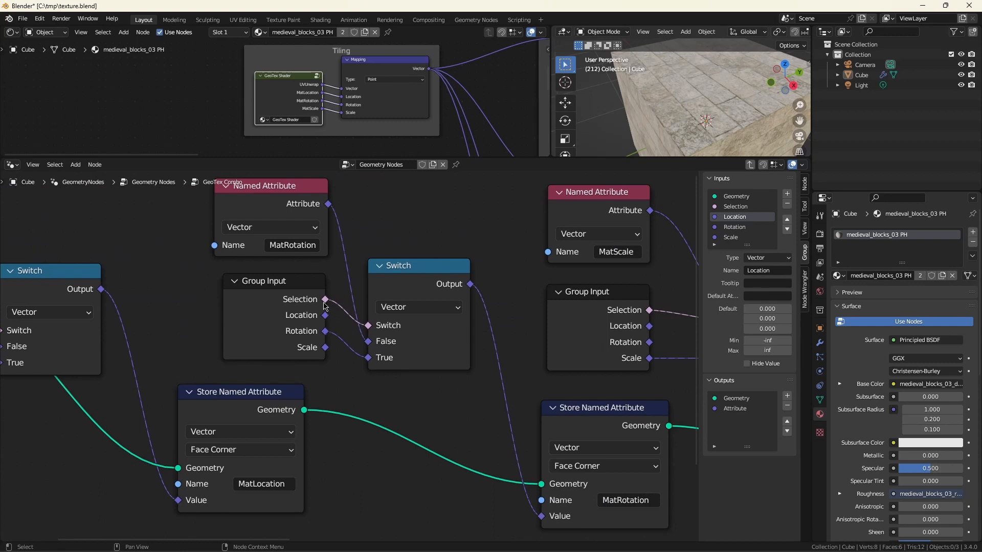
middle_click_drag(491, 424, 282, 425)
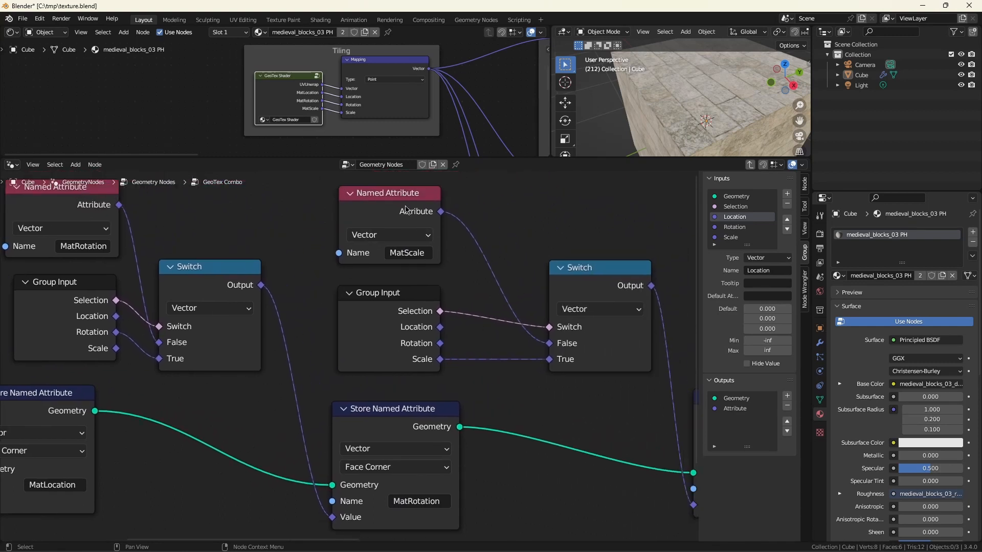
mouse_move(406, 210)
left_click_drag(593, 422, 407, 382)
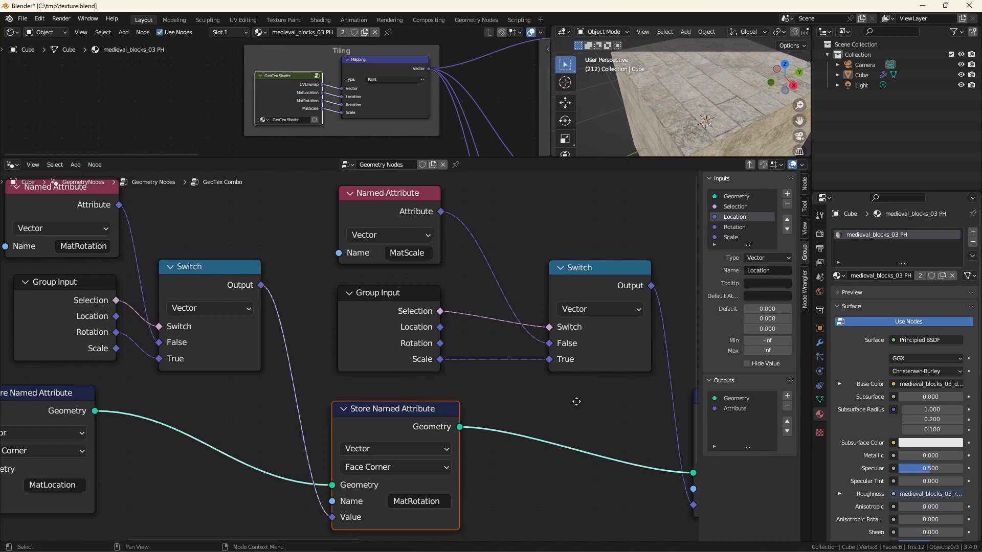
middle_click_drag(577, 401, 359, 362)
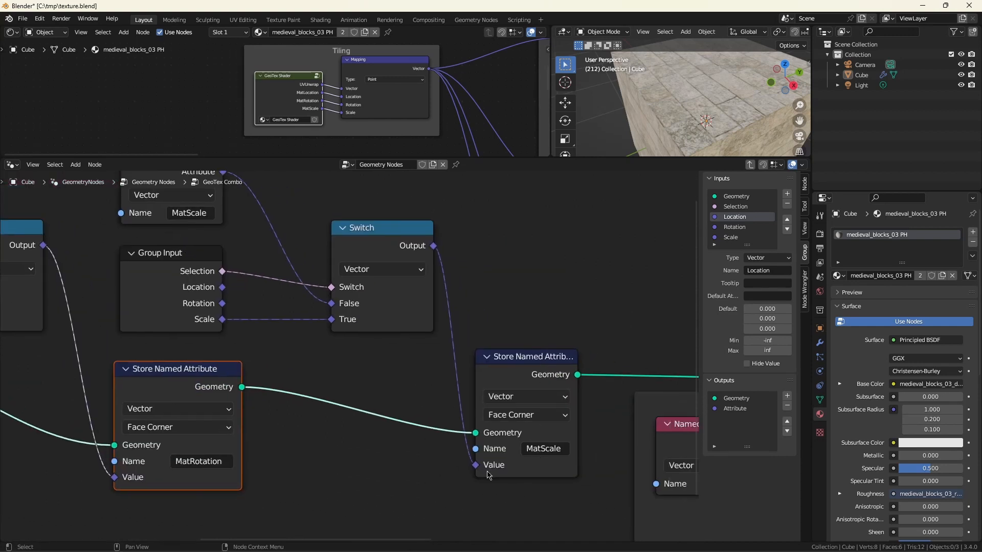
Examine the "Do not let scale be zero" frame in the GeoTex Combo group and return to the main geometry node tree.
middle_click_drag(609, 278, 340, 235)
scroll(338, 230, "down", 2)
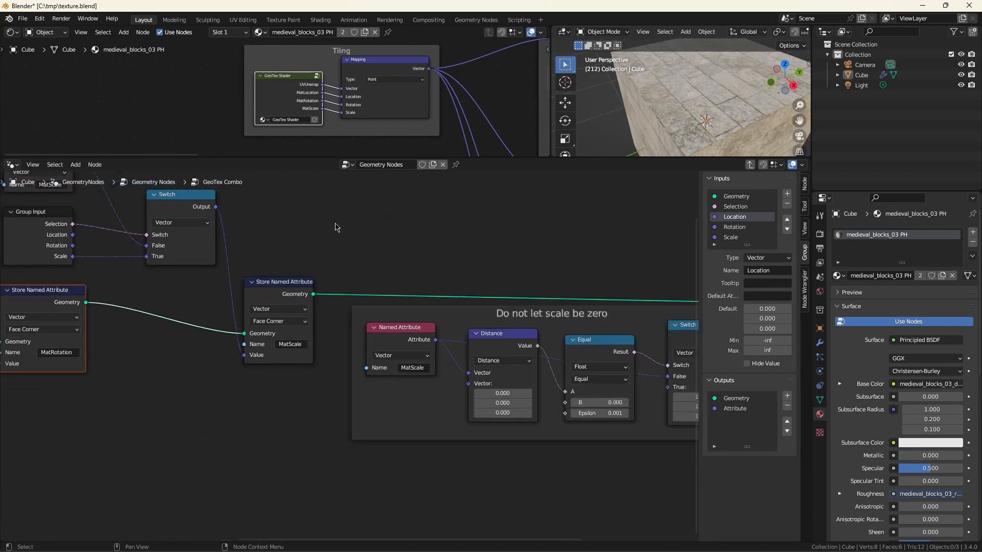
middle_click_drag(491, 238, 379, 233)
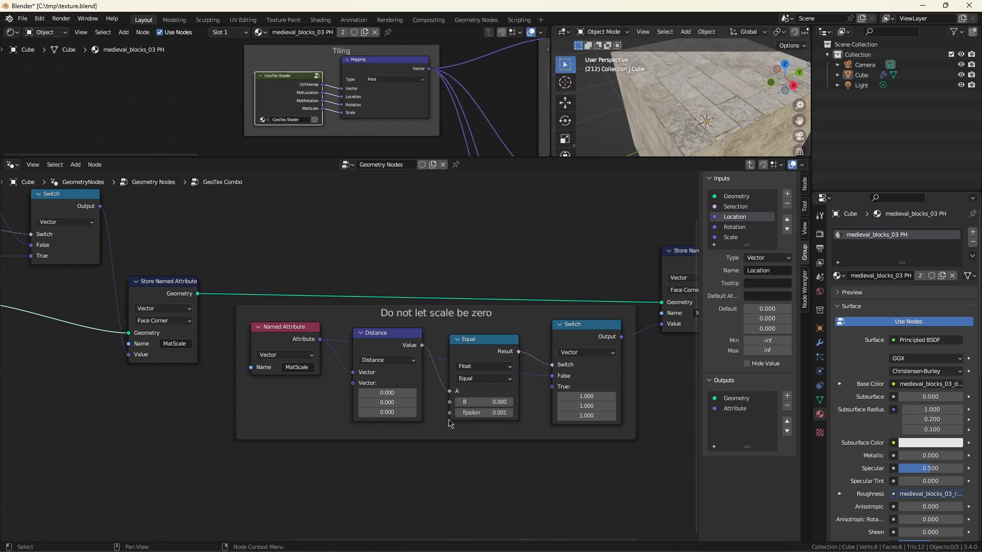
scroll(445, 358, "down", 5)
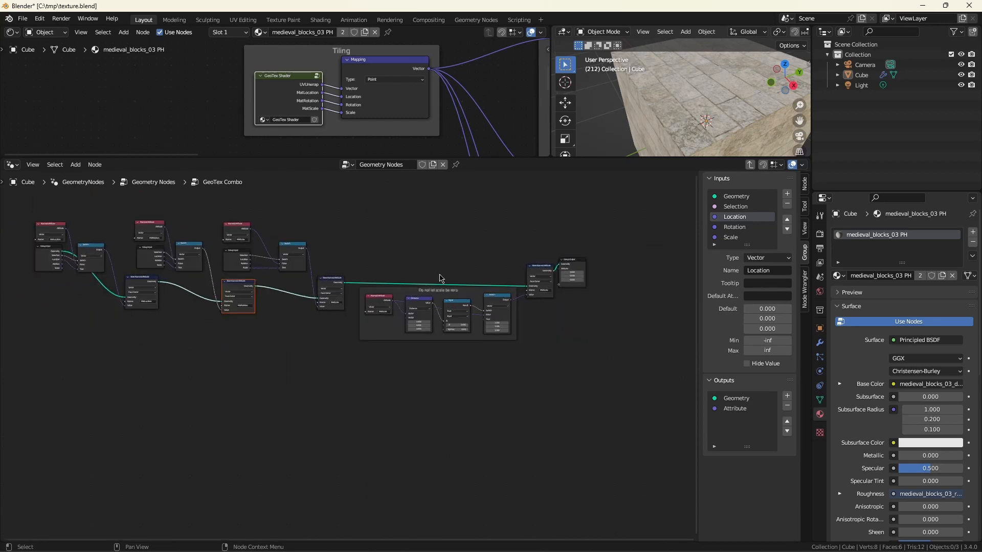
key("Tab")
Open the first GeoTex Separate group and examine how its And and Switch nodes choose the value stored in the MatLocation attribute.
scroll(393, 409, "up", 4)
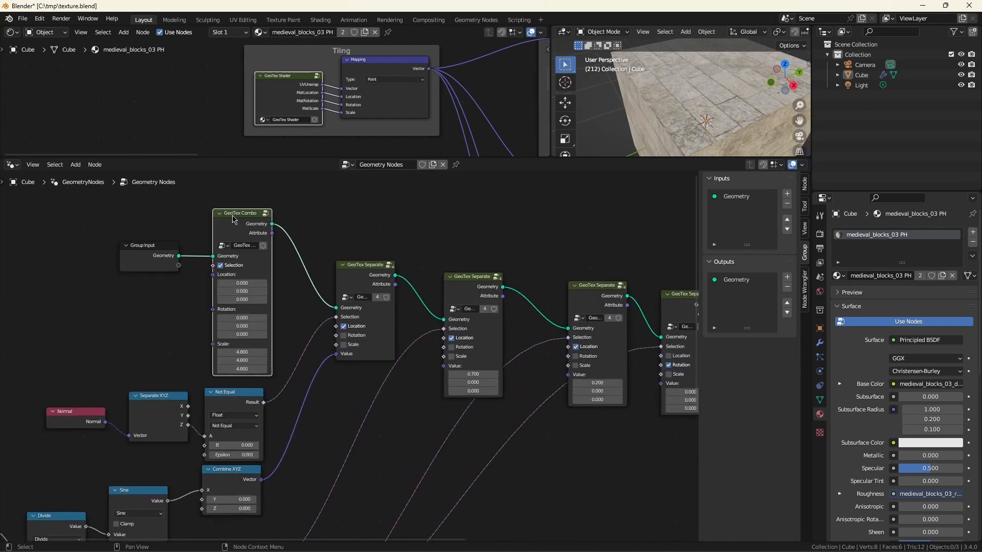
left_click(367, 266)
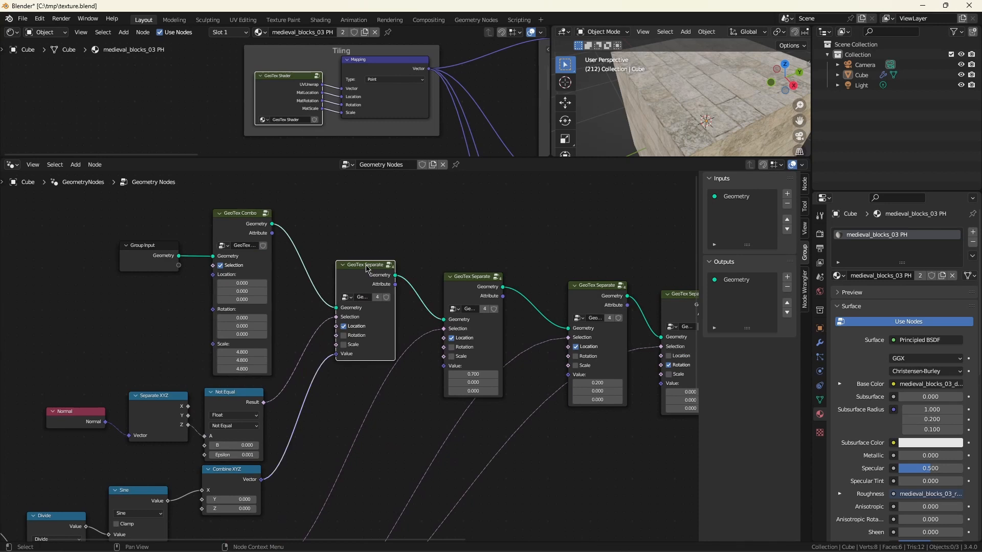
scroll(366, 266, "up", 2)
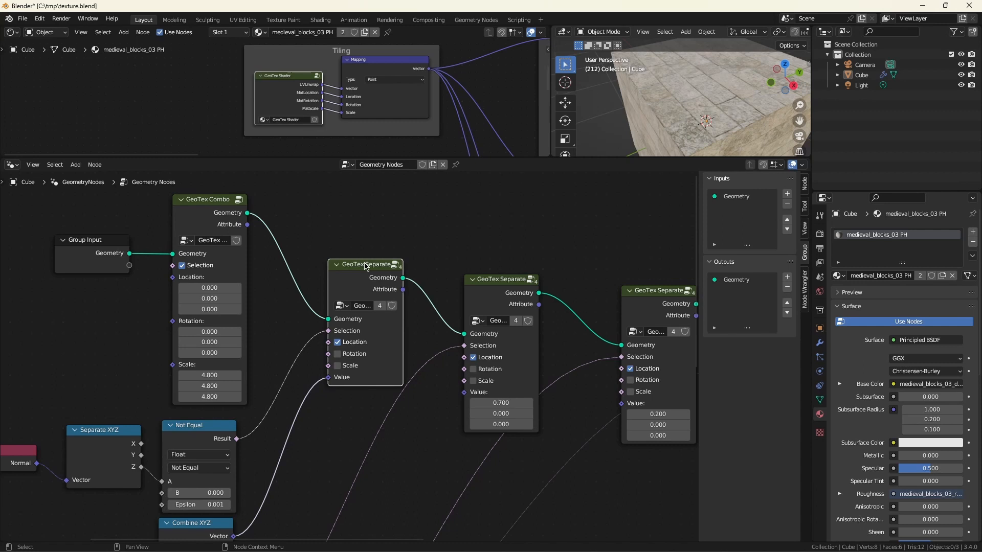
key("Tab")
key("Home")
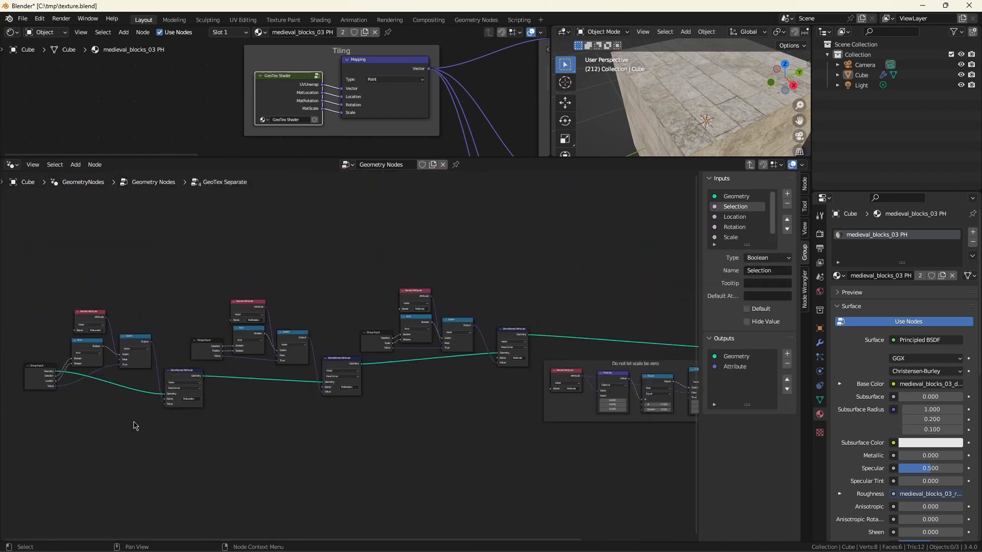
middle_click_drag(90, 418, 207, 430)
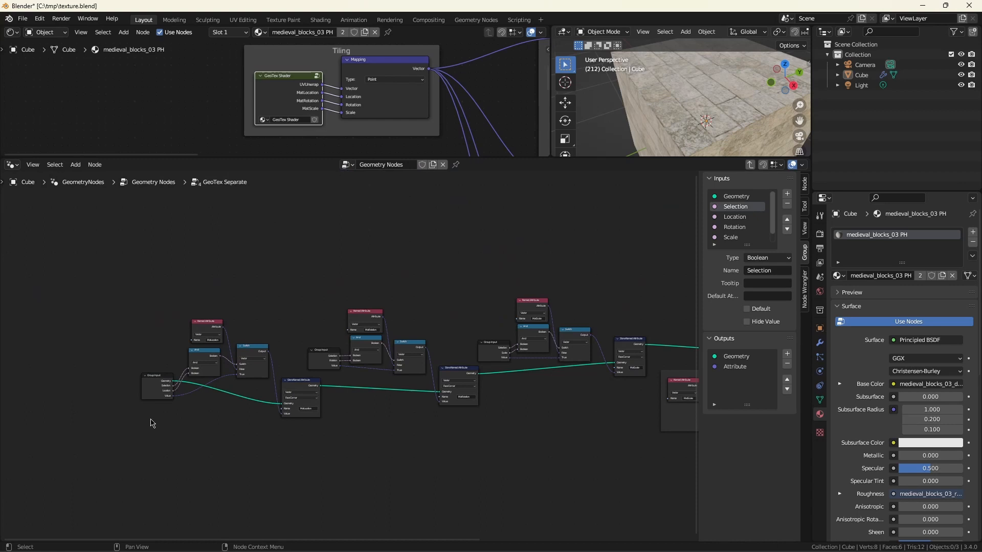
scroll(165, 413, "up", 8)
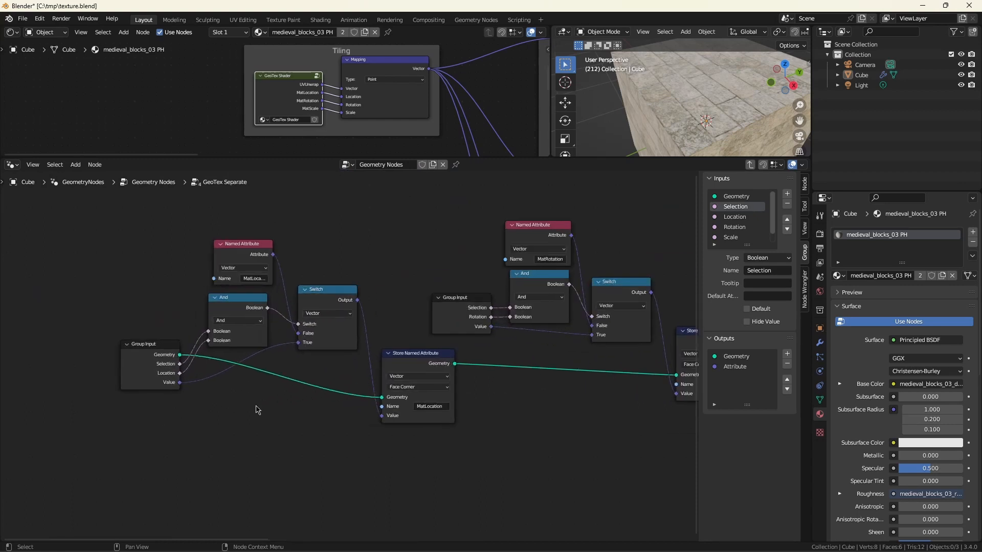
middle_click_drag(255, 411, 208, 429)
scroll(252, 430, "up", 4)
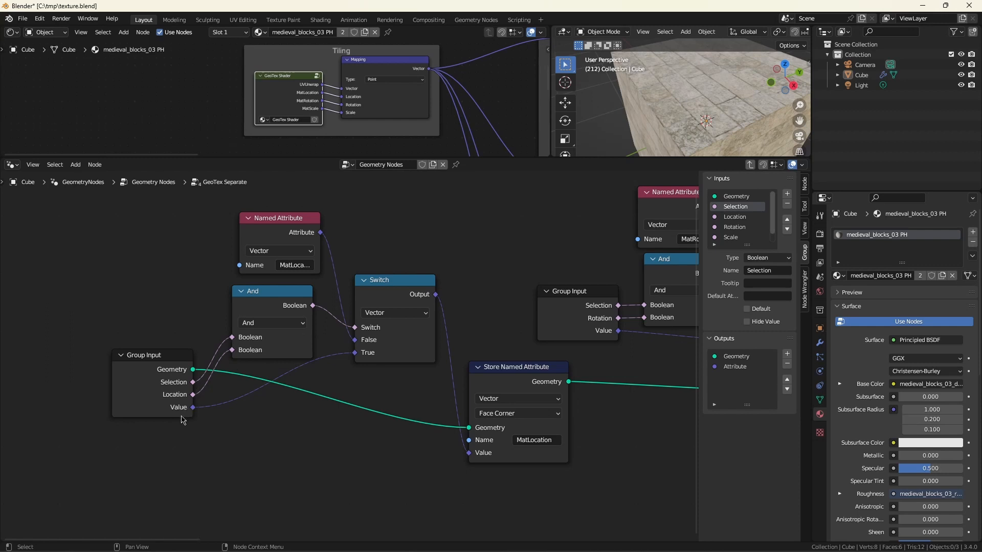
mouse_move(185, 410)
mouse_move(362, 360)
Examine the rotation, scale and zero-scale protection nodes in the GeoTex Separate group, and return to the main geometry node tree.
middle_click_drag(636, 366, 311, 369)
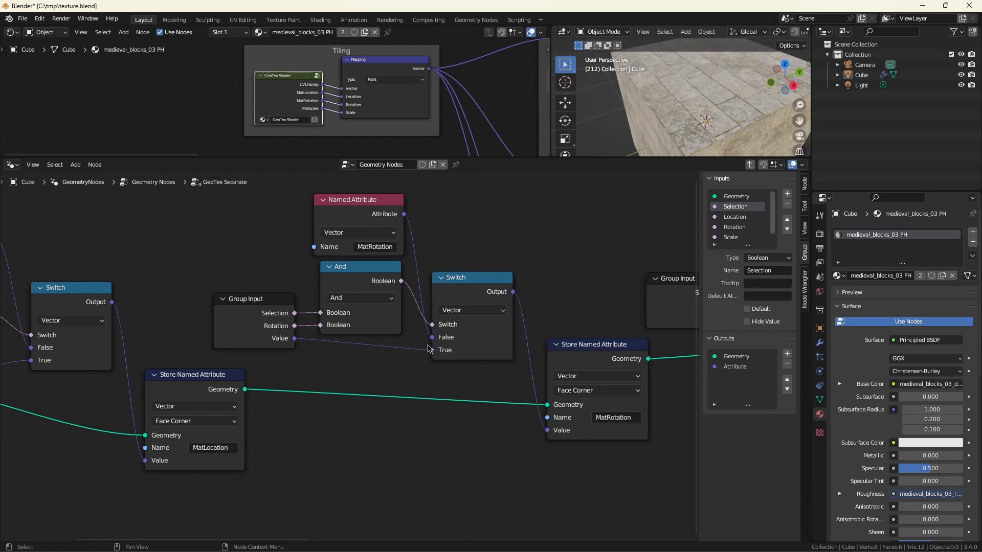
mouse_move(434, 353)
middle_click_drag(629, 471, 141, 494)
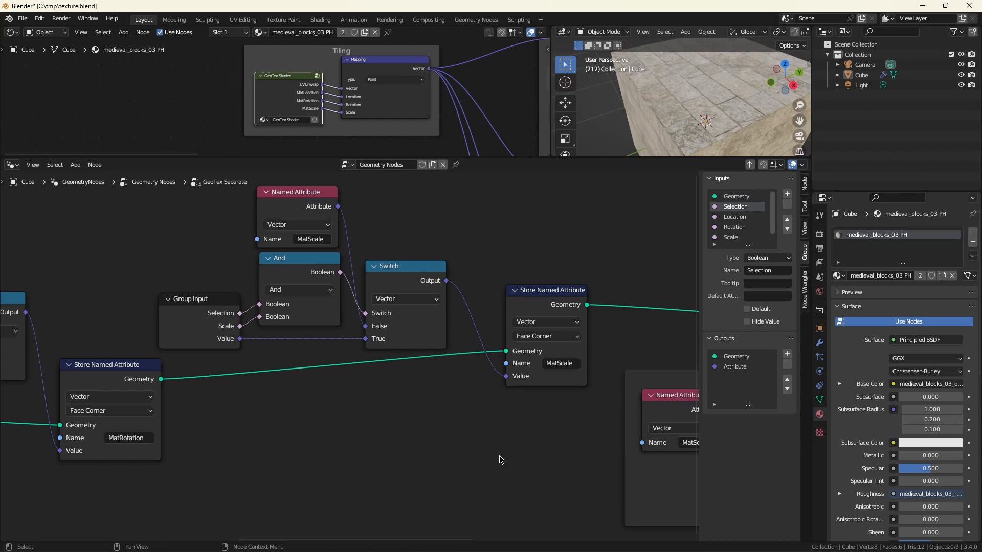
middle_click_drag(522, 460, 65, 405)
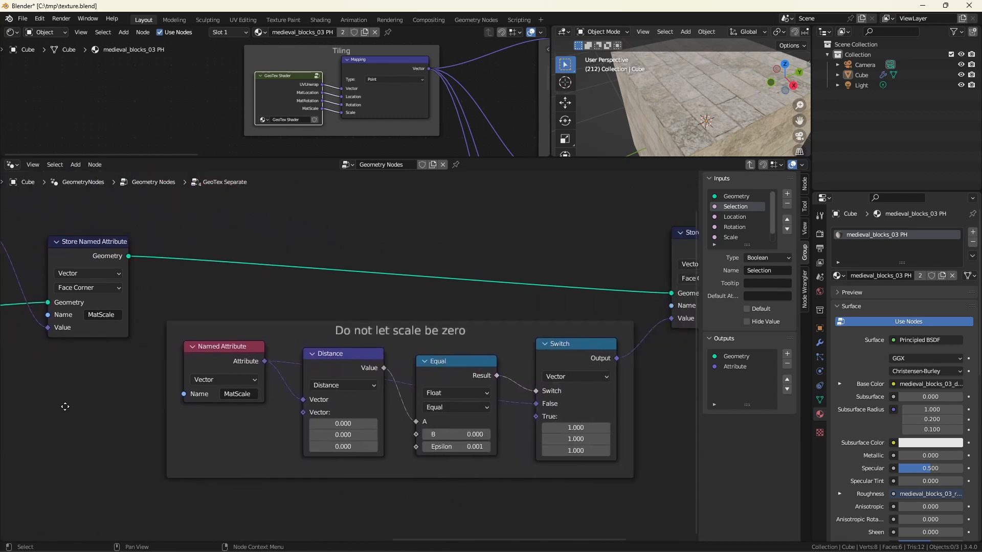
scroll(66, 405, "down", 1)
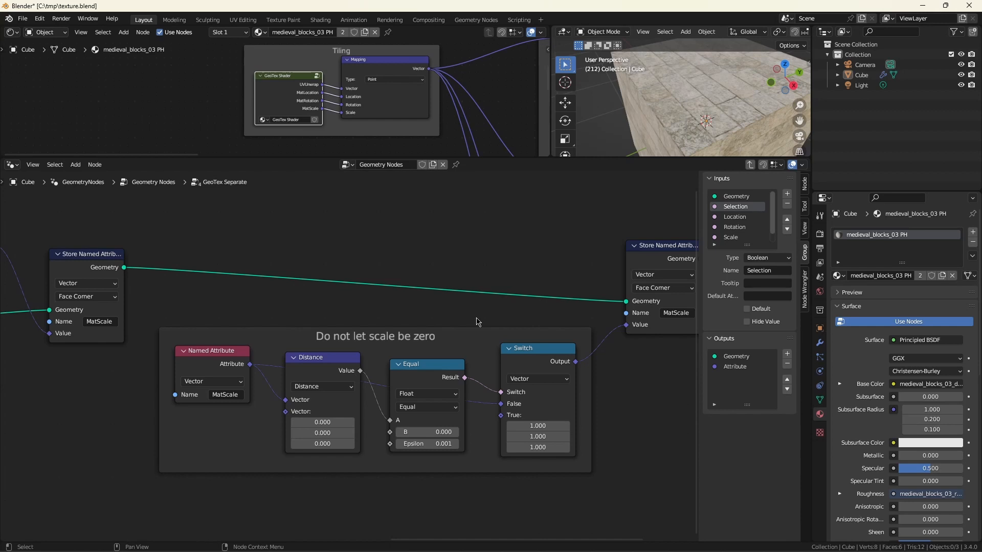
key("Tab")
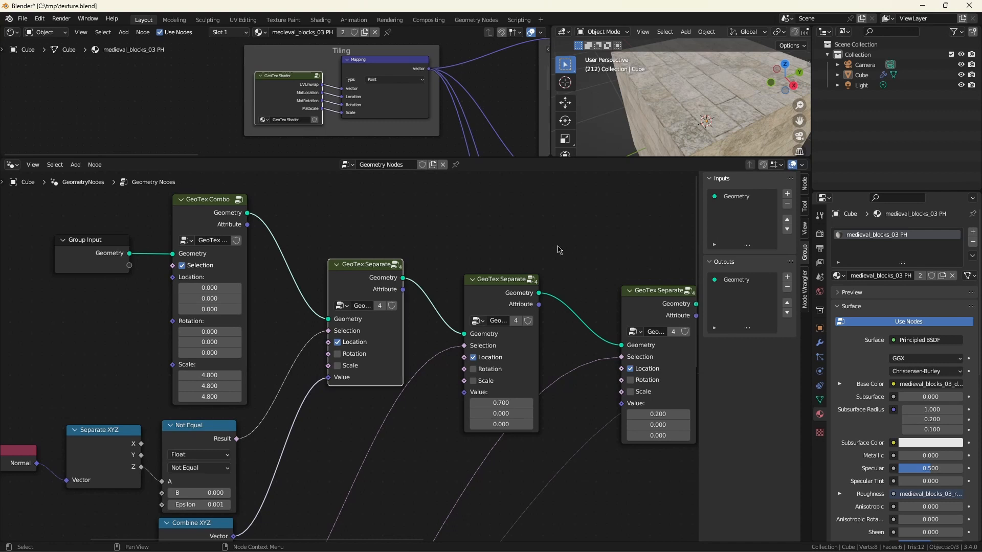
Enlarge the 3D viewport in height and width so the whole textured cube fits in view.
left_click_drag(584, 158, 568, 299)
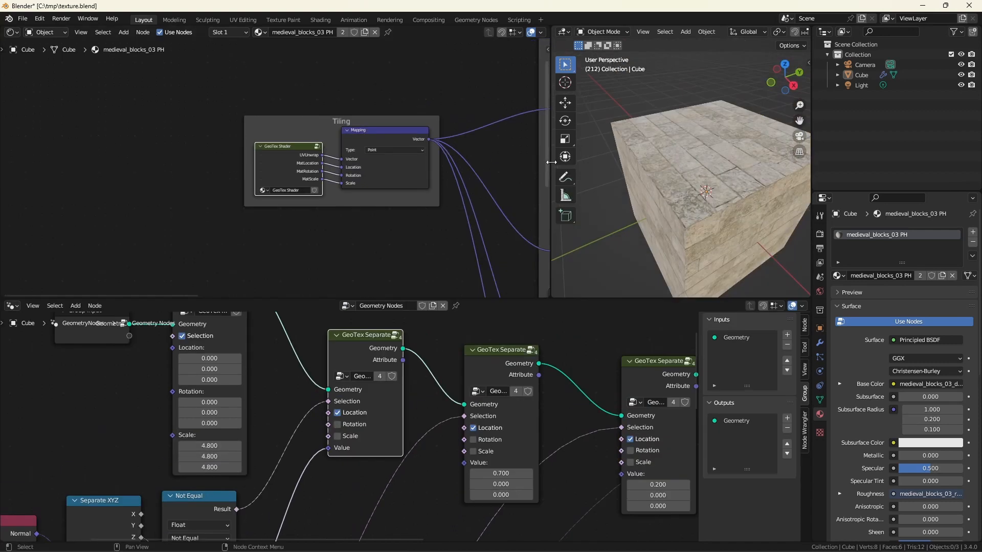
left_click_drag(546, 164, 216, 164)
scroll(429, 109, "down", 5)
Set the GeoTex Combo node's scale to 2.900 on all three axes.
scroll(547, 427, "down", 2)
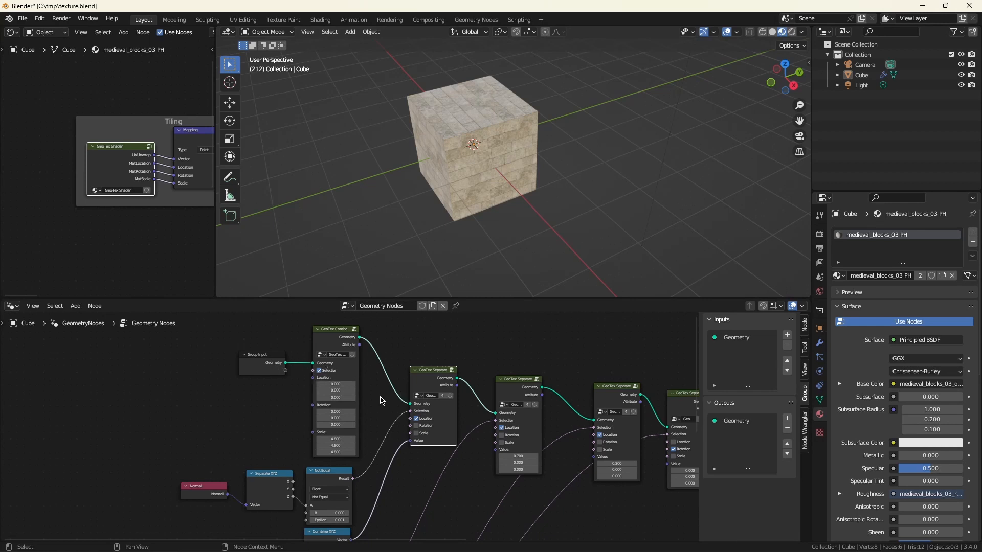
scroll(375, 453, "up", 3)
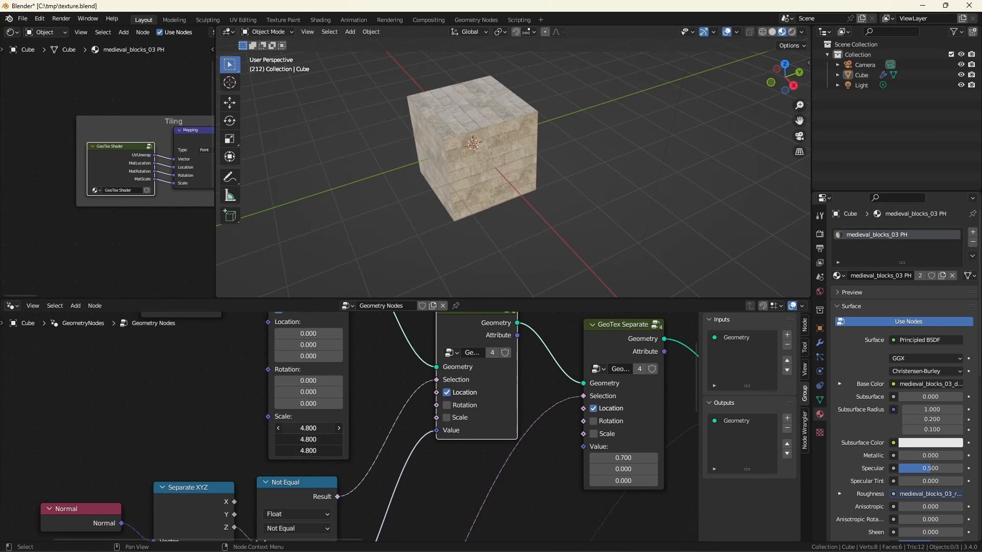
left_click_drag(309, 429, 287, 428)
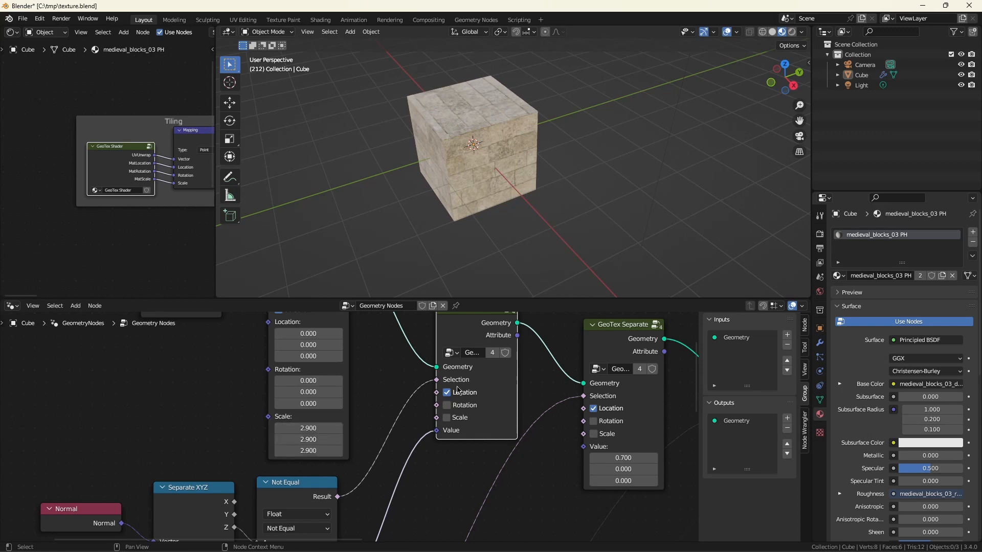
Examine the Normal selection nodes and the Scene Time, Divide, Sine and Combine XYZ chain feeding the first GeoTex Separate node.
scroll(412, 372, "down", 3)
middle_click_drag(365, 356, 378, 293)
scroll(379, 523, "up", 1)
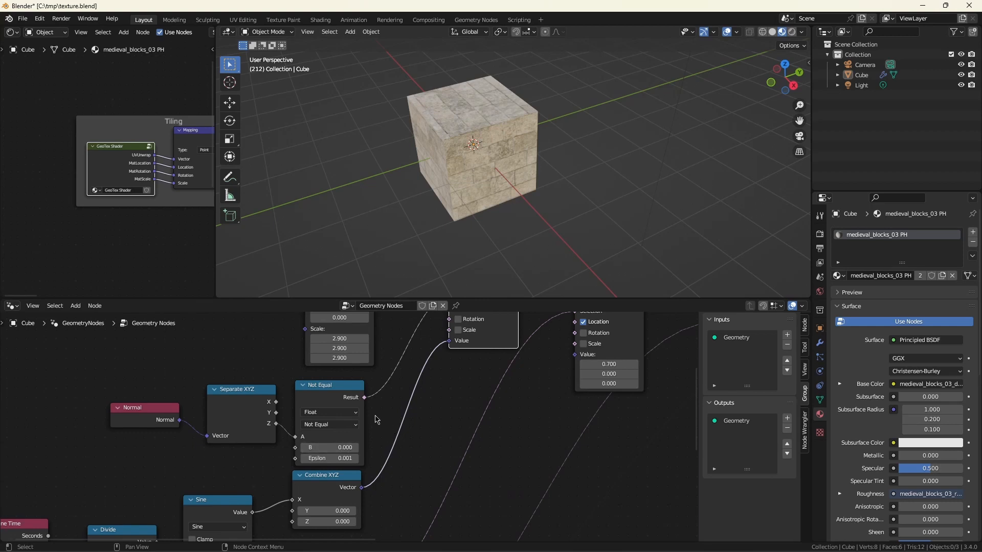
mouse_move(306, 443)
scroll(485, 493, "down", 1)
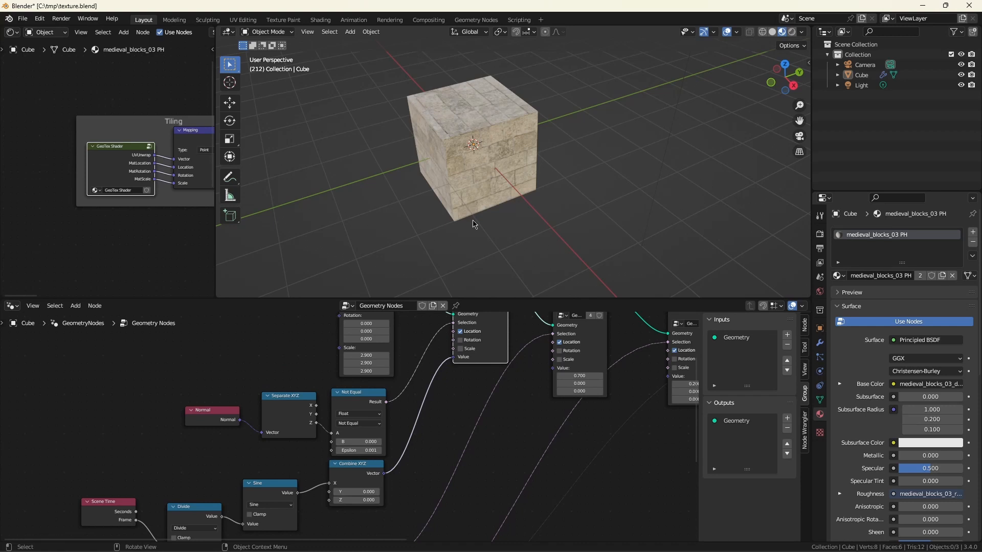
scroll(416, 412, "down", 1)
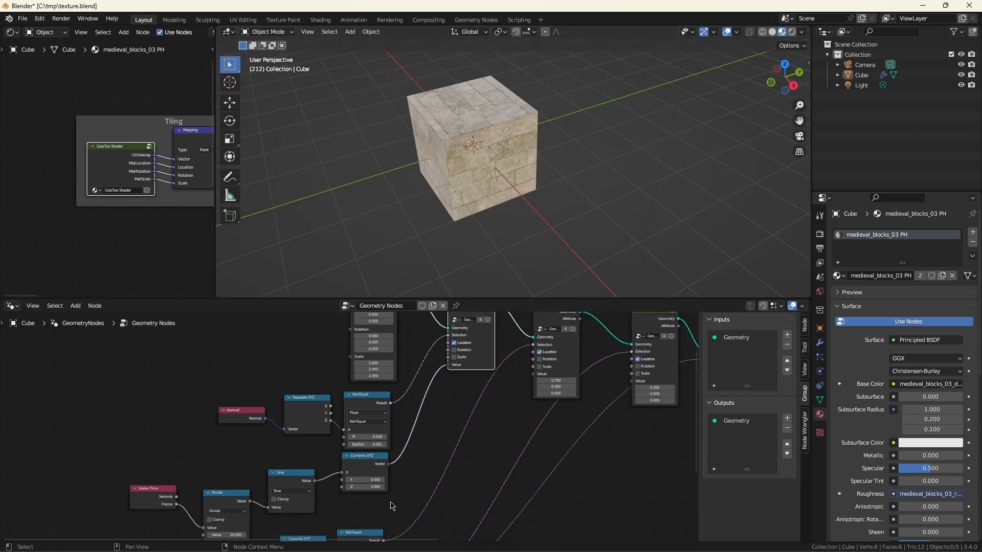
middle_click_drag(381, 514, 384, 463)
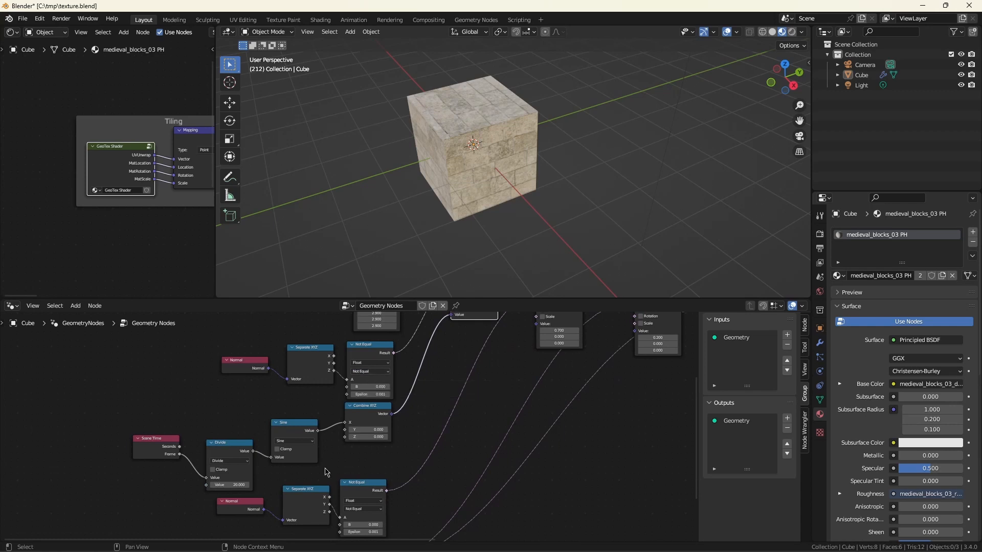
scroll(327, 469, "up", 2)
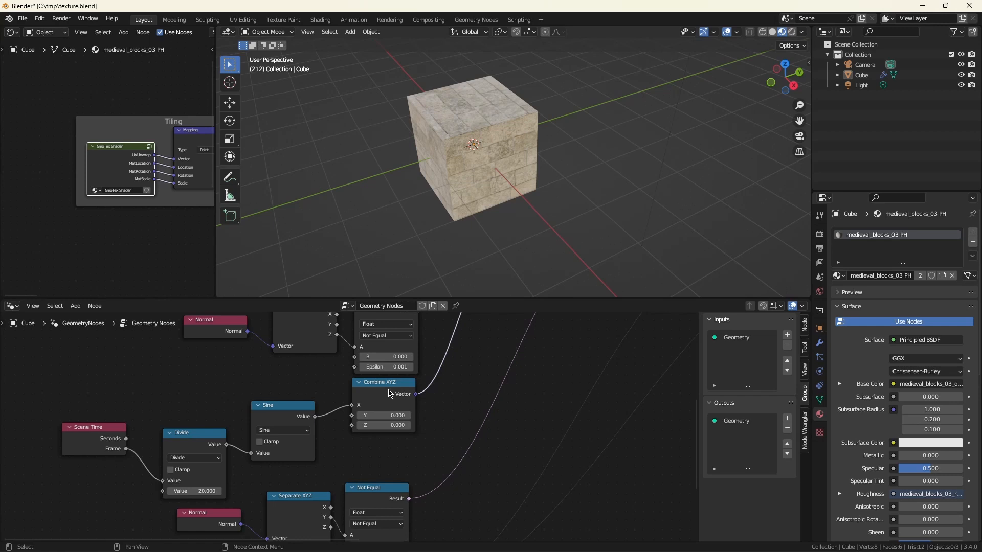
Play and stop the animation twice to watch the texture move on the cube's top face.
left_click(444, 417)
key("space")
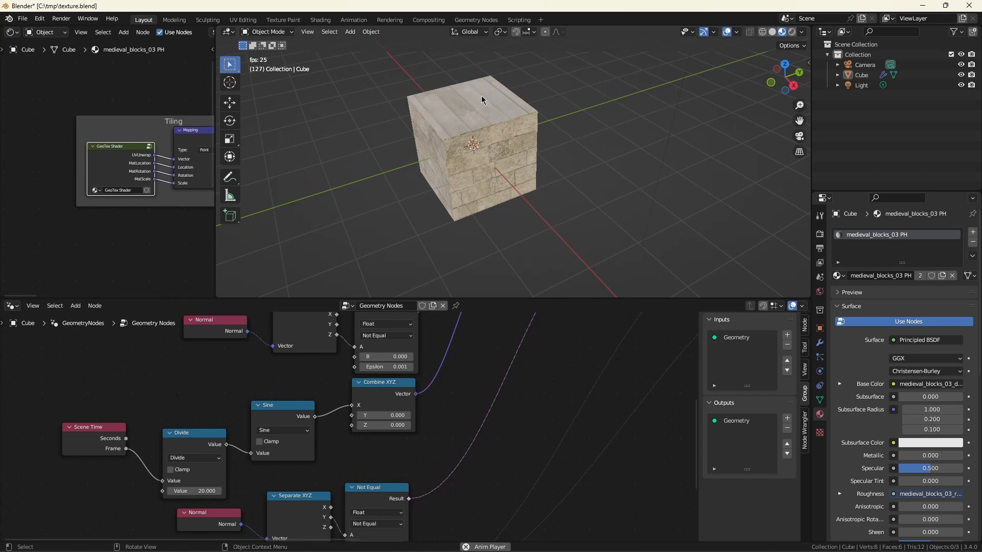
key("space")
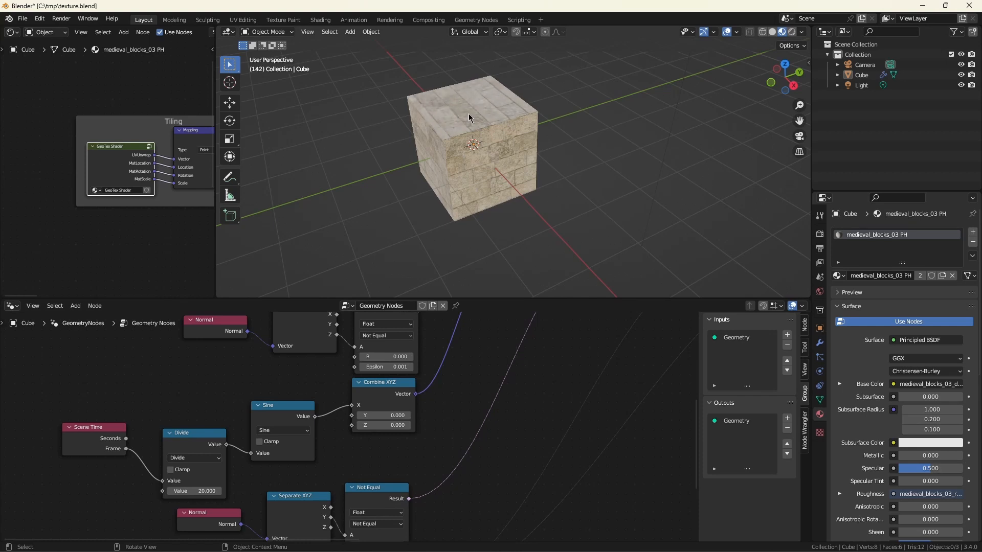
key("space")
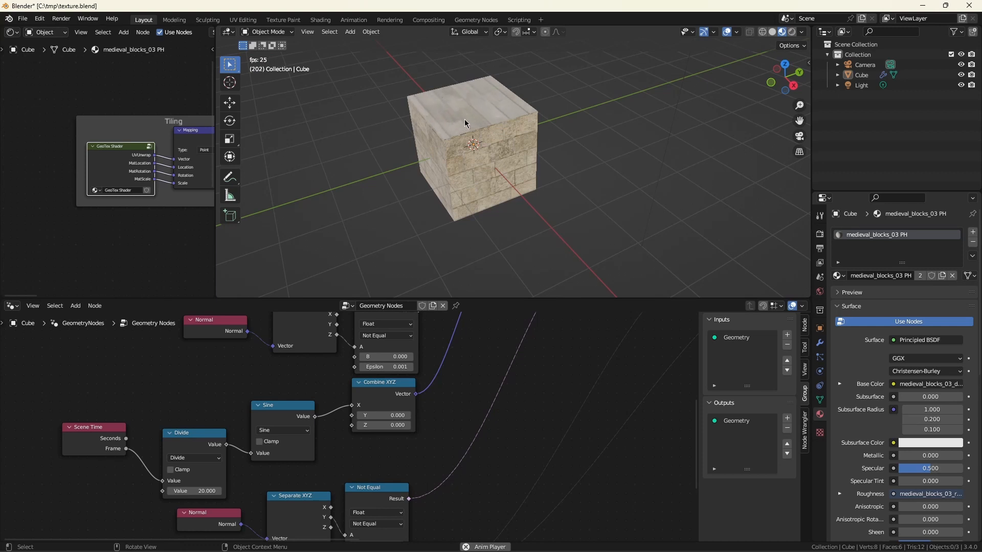
key("space")
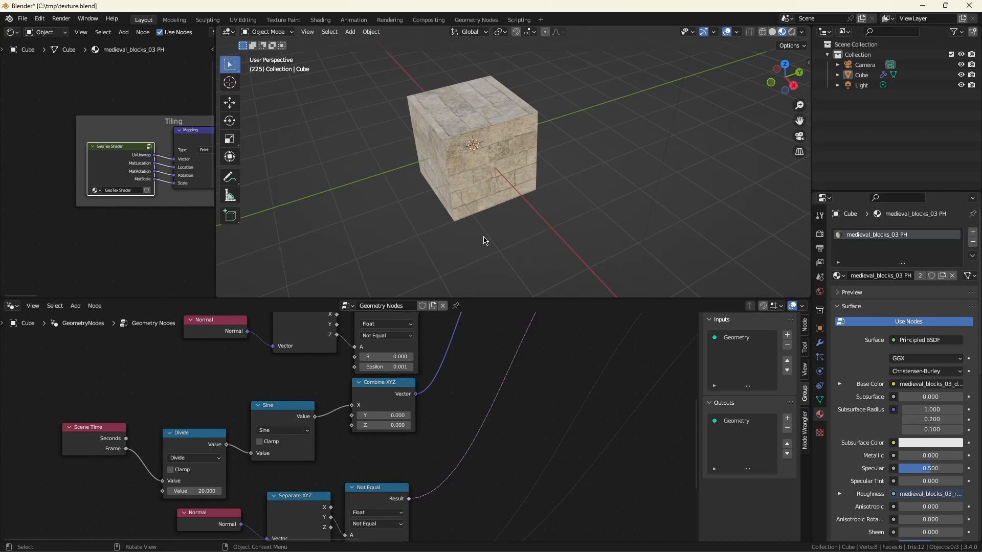
Widen the last GeoTex Separate node, before GeoTex Unwrap, and set its Z rotation value to pi/2.
scroll(474, 143, "up", 5)
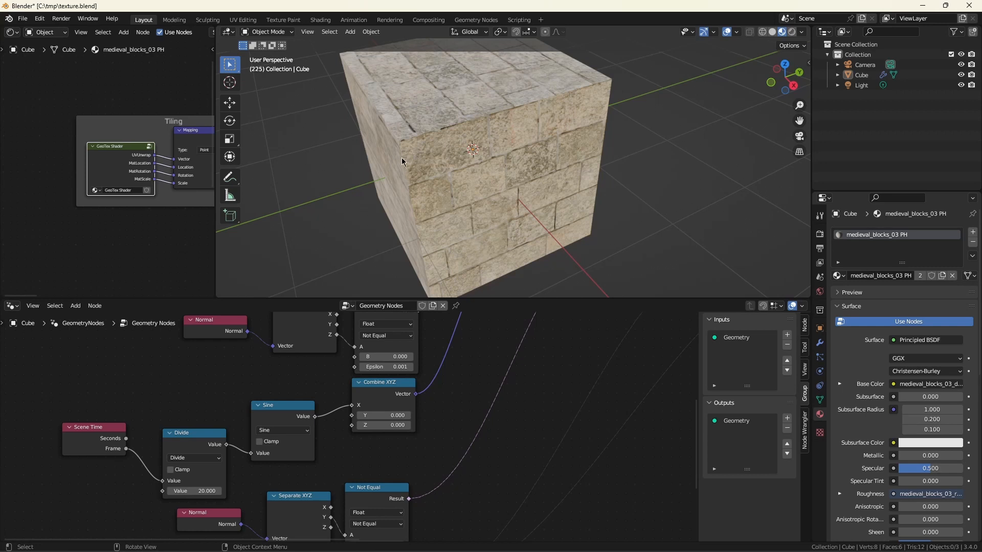
scroll(460, 379, "down", 5)
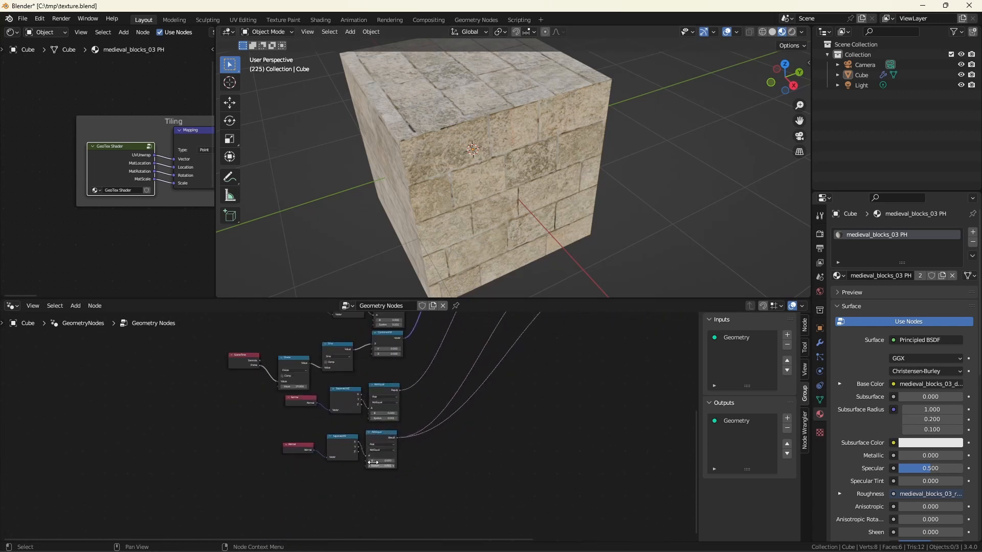
scroll(373, 462, "up", 5)
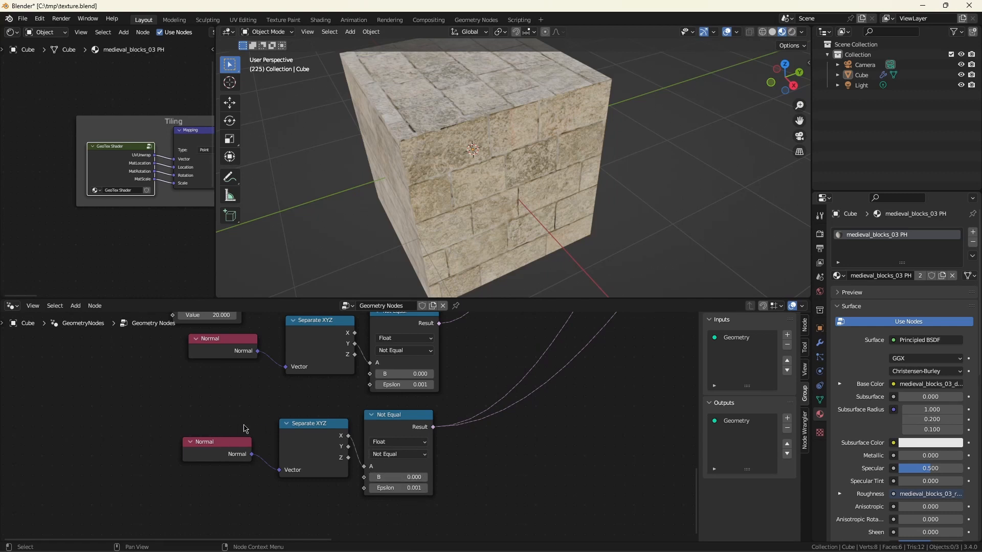
scroll(246, 428, "down", 6)
scroll(441, 478, "up", 1)
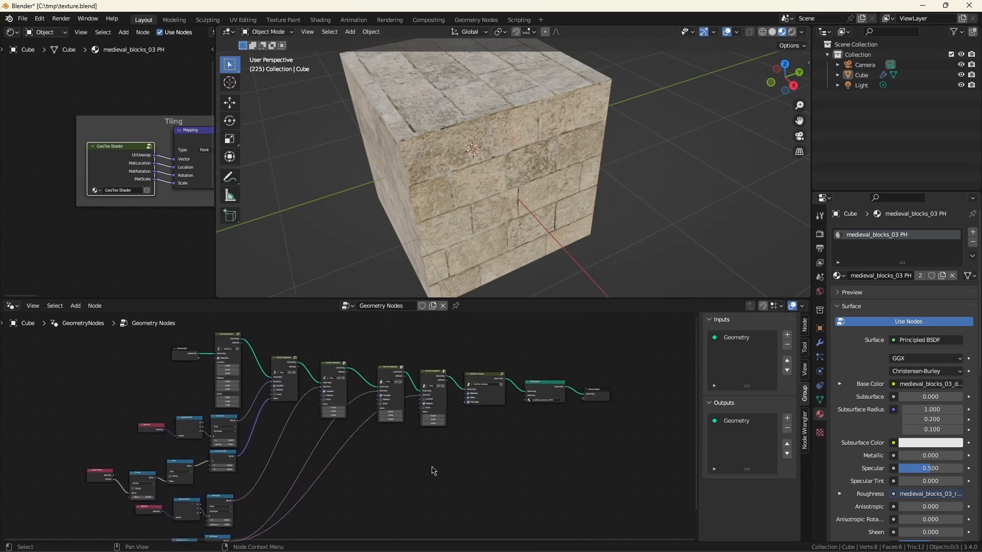
scroll(432, 389, "up", 5)
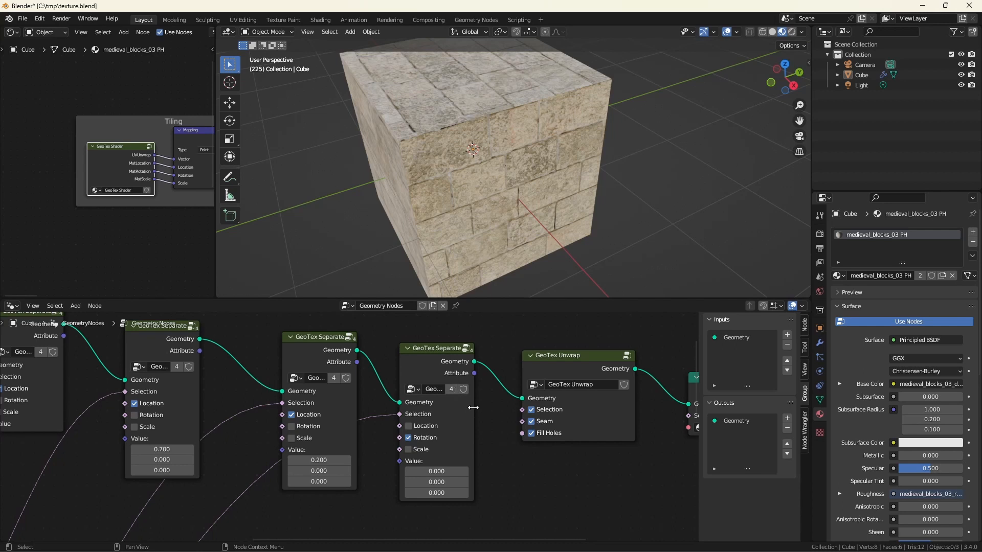
left_click_drag(473, 408, 492, 407)
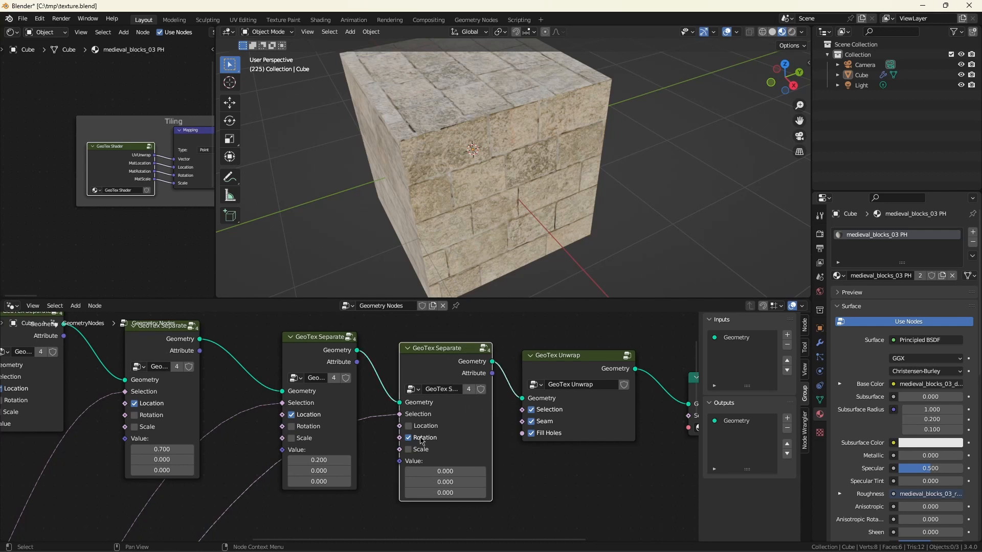
left_click_drag(445, 493, 495, 492)
left_click(445, 493)
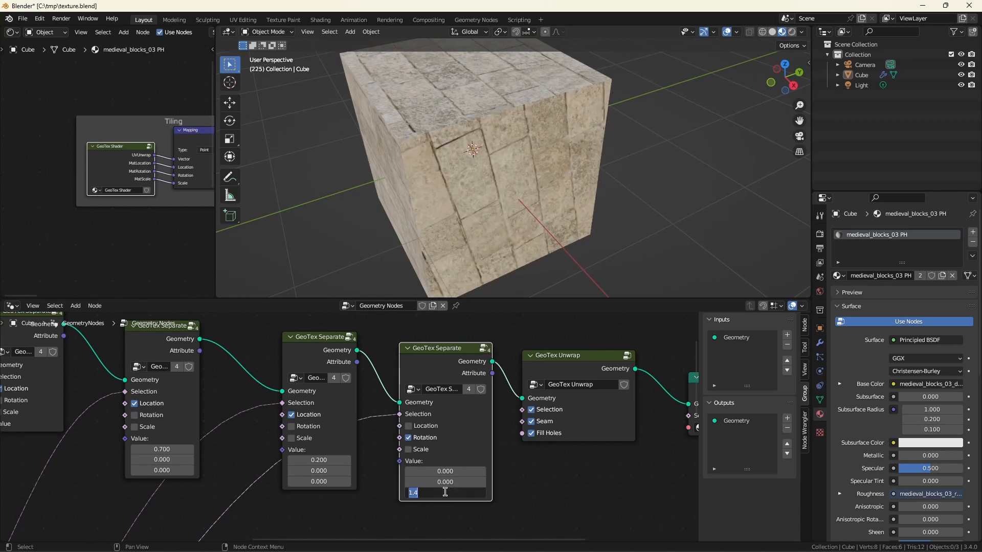
type("pi/2")
key("Return")
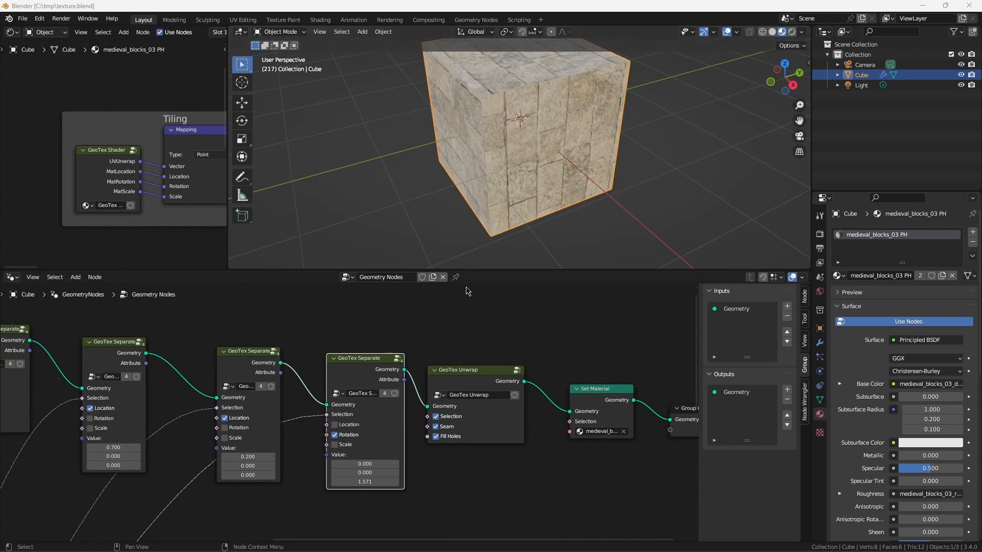
Move the lowest Normal, Separate XYZ and Not Equal nodes closer to the two GeoTex Separate nodes they feed.
scroll(486, 322, "down", 5)
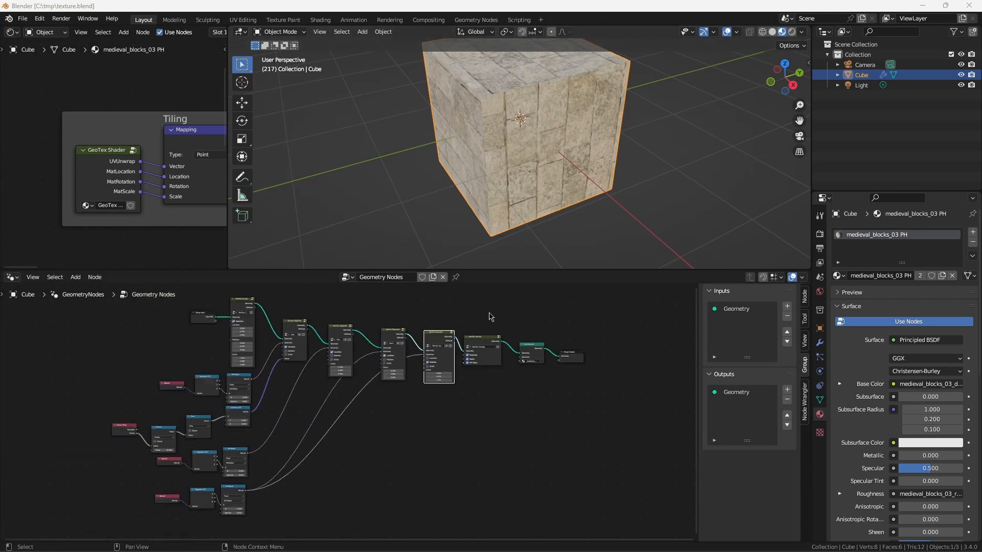
left_click_drag(182, 454, 362, 390)
scroll(362, 390, "up", 2)
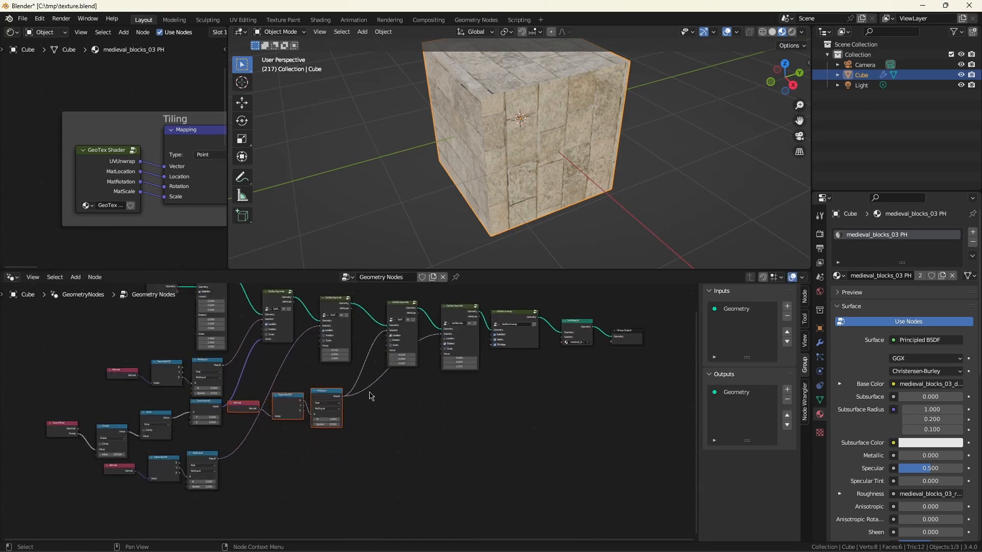
middle_click_drag(518, 412, 490, 457)
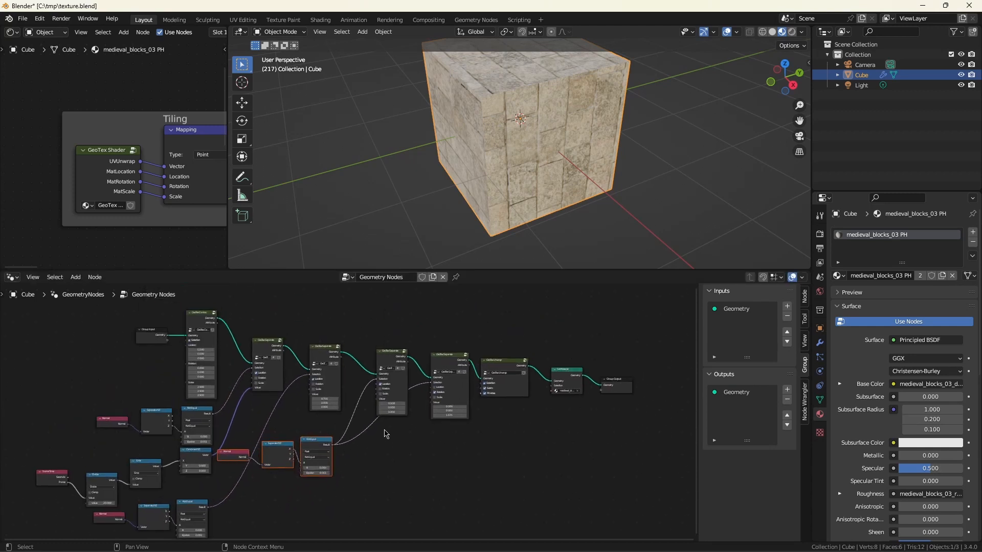
Widen the third GeoTex Separate node and set its Y location value to 0.130.
scroll(387, 435, "up", 2)
scroll(453, 344, "up", 3)
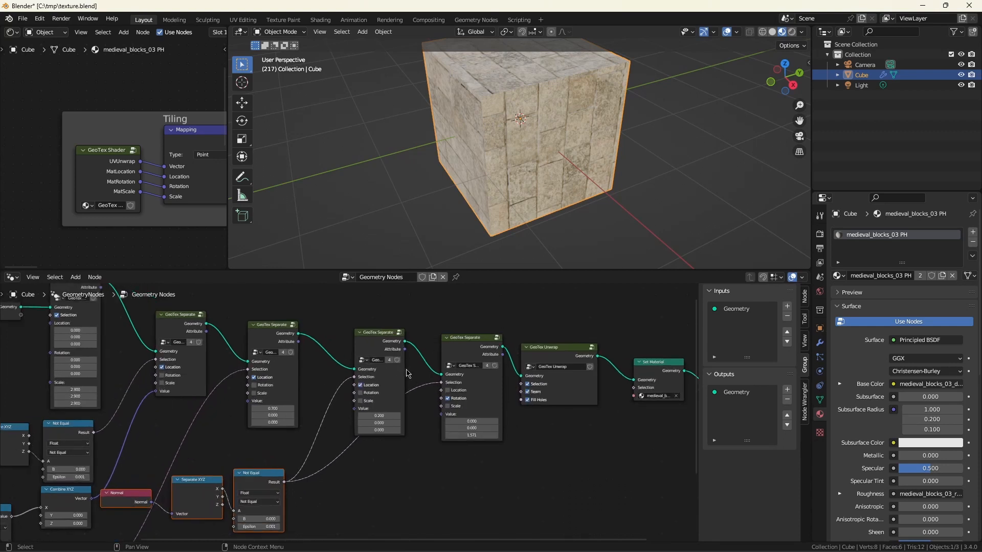
left_click_drag(404, 373, 428, 373)
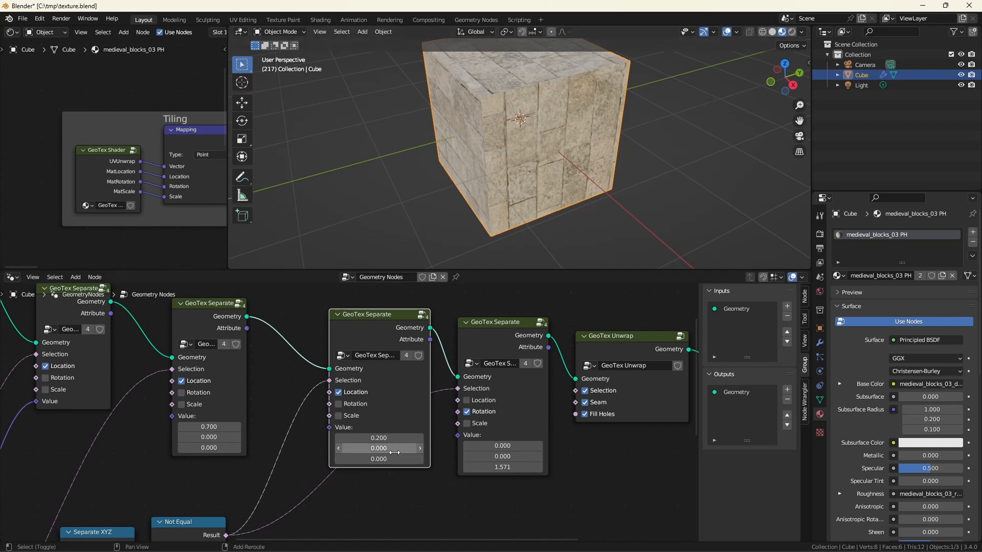
left_click_drag(395, 452, 414, 452)
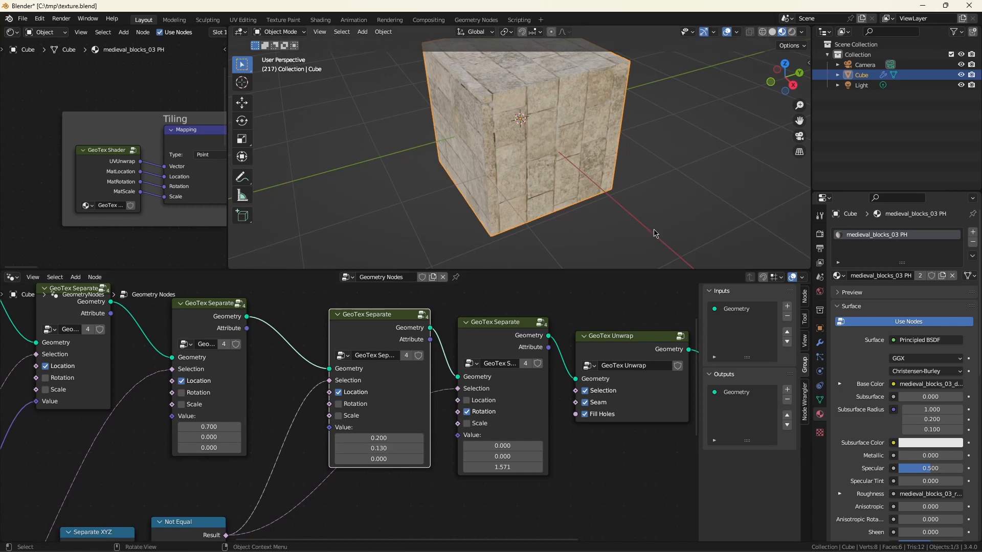
Review the node chain from GeoTex Combo onward and shift the GeoTex Unwrap node slightly towards Set Material.
scroll(546, 448, "down", 4)
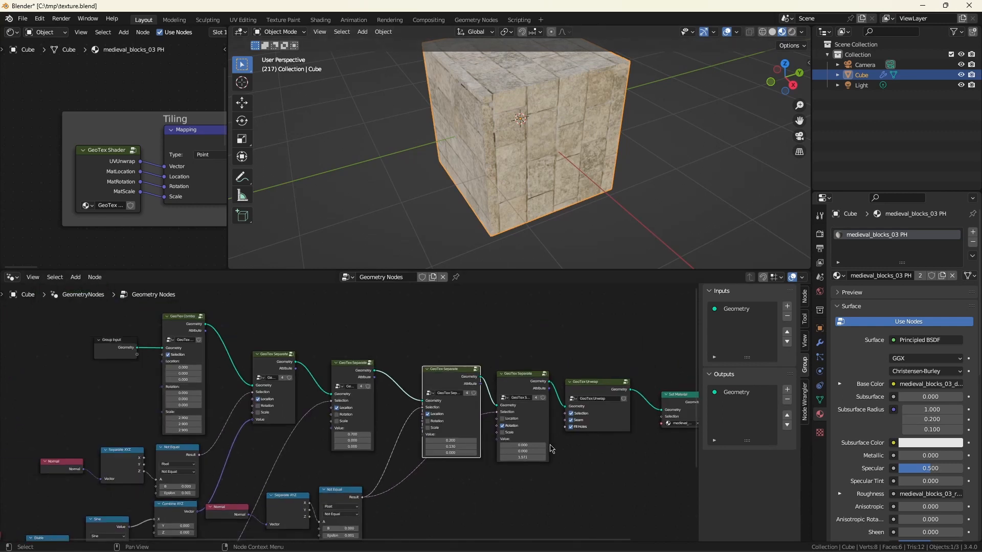
scroll(229, 409, "up", 4)
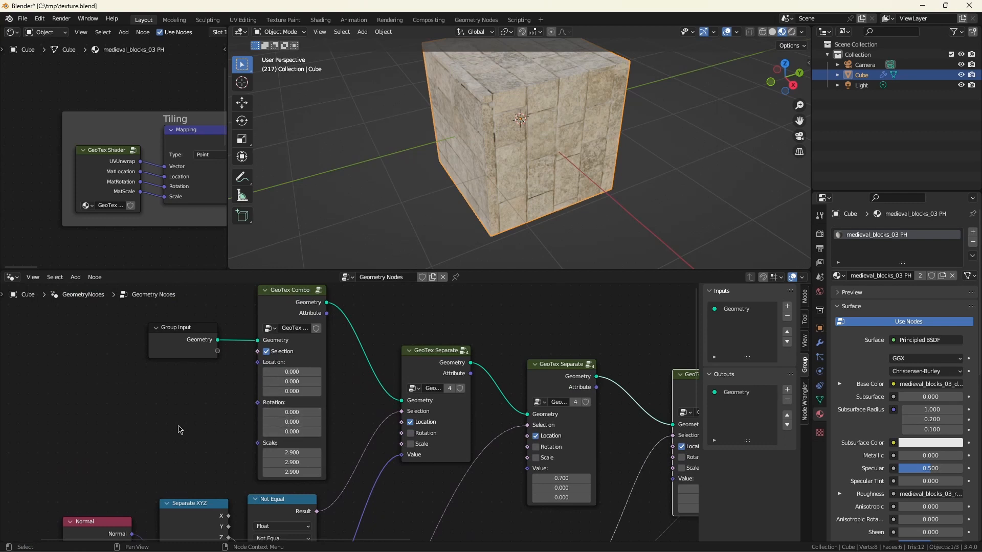
middle_click_drag(423, 492, 337, 462)
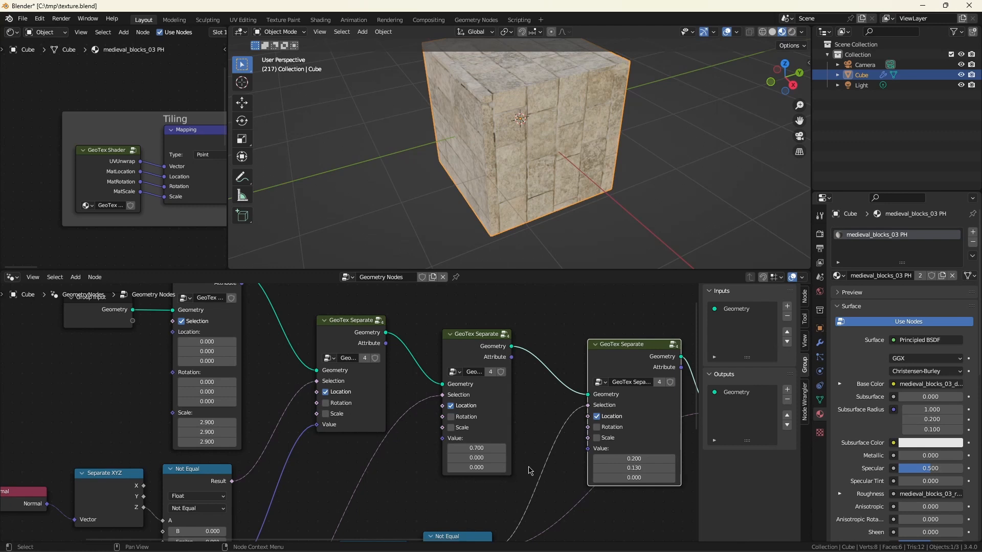
middle_click_drag(529, 470, 210, 445)
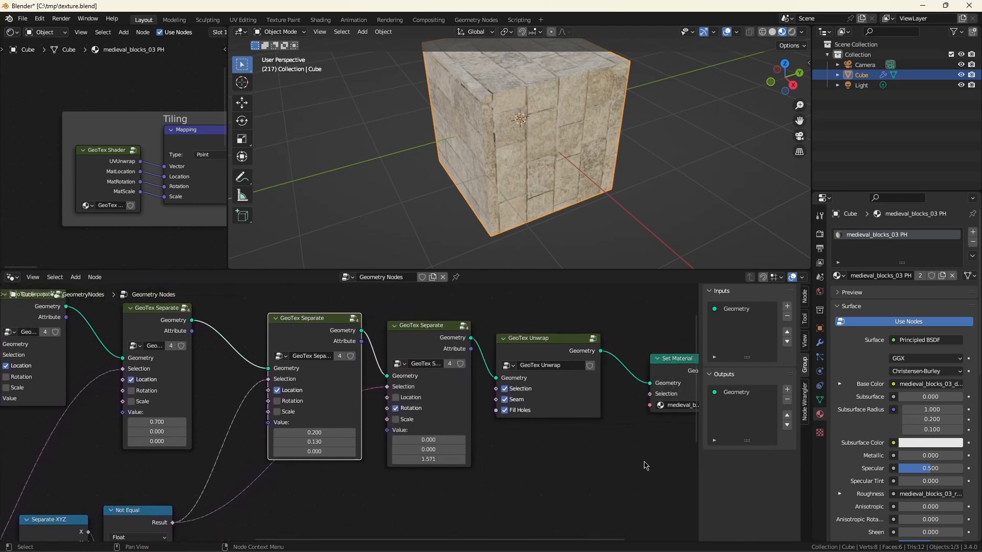
middle_click_drag(645, 466, 543, 469)
scroll(453, 348, "up", 1)
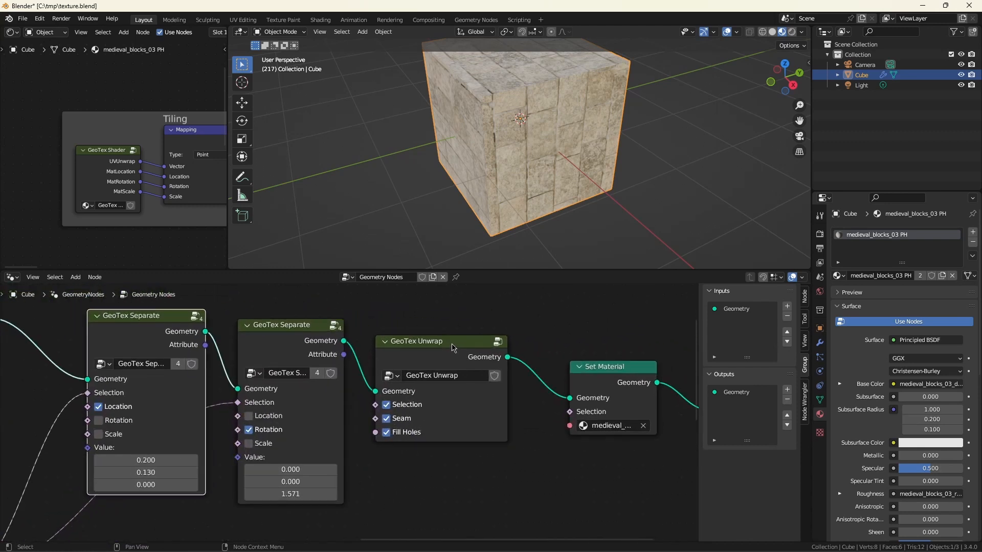
left_click_drag(452, 348, 464, 346)
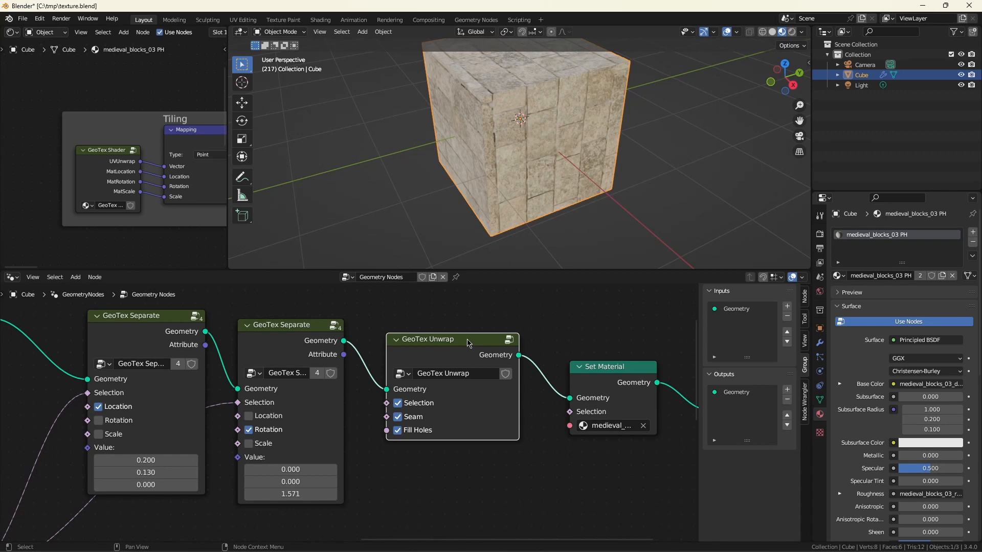
Widen the Set Material node on both sides until its full material name is readable.
middle_click_drag(659, 314, 475, 320)
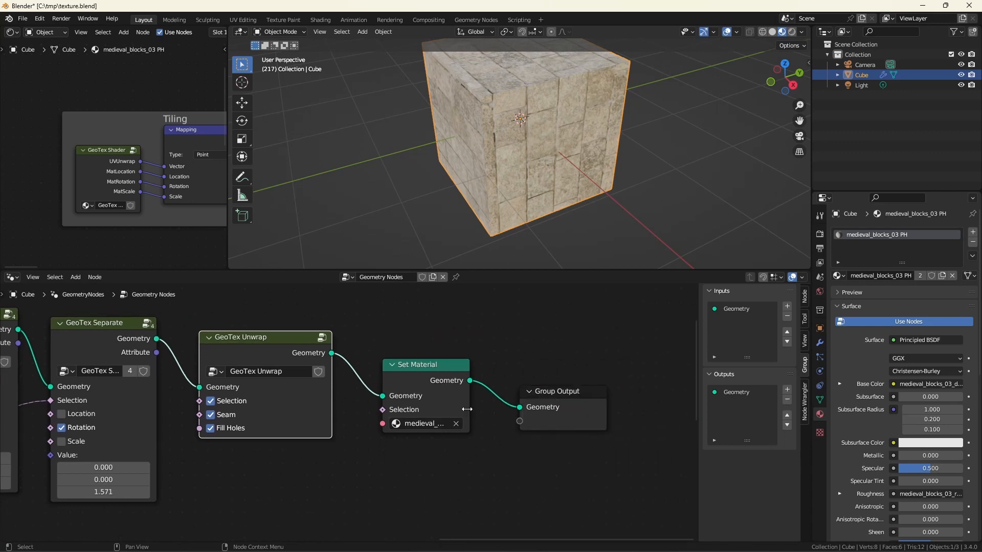
left_click_drag(469, 410, 499, 407)
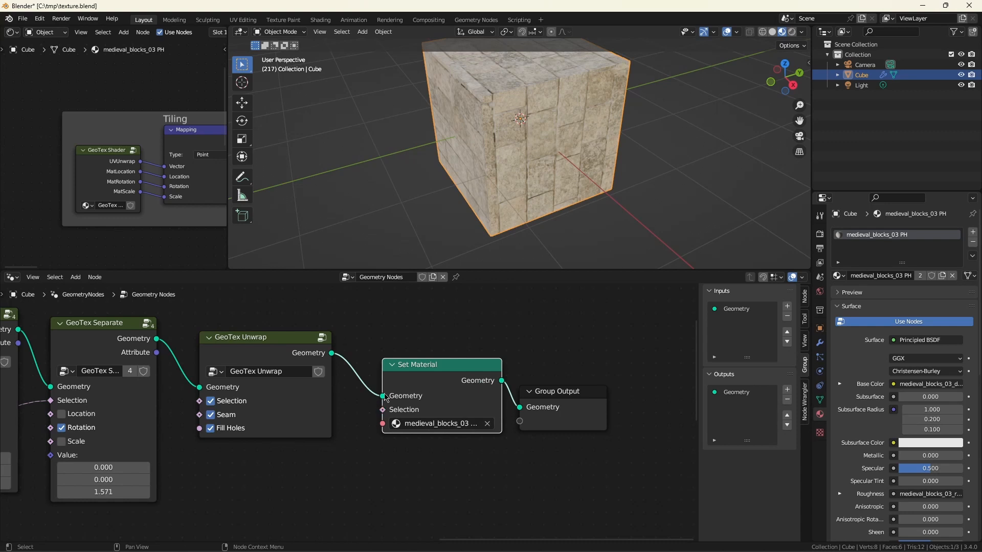
left_click_drag(384, 388, 366, 388)
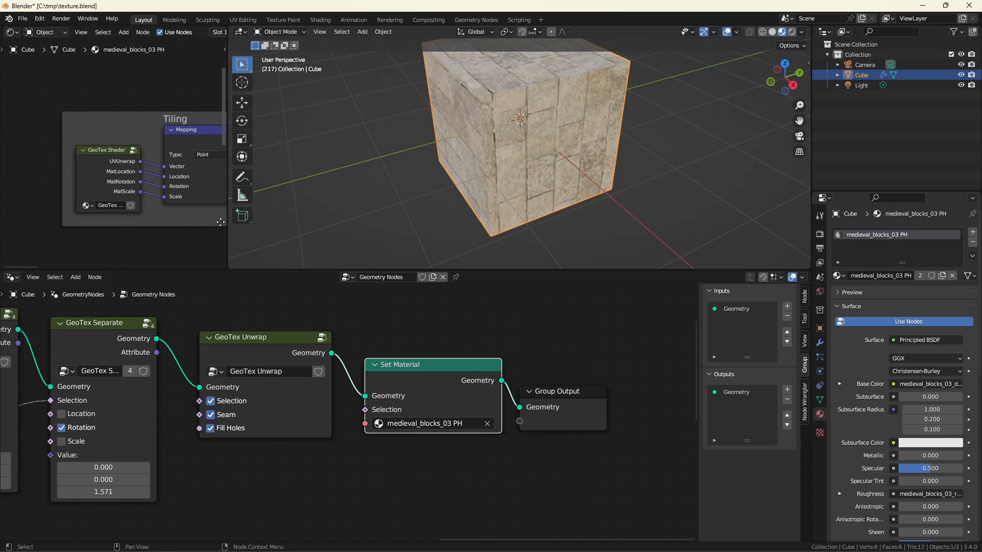
Widen the shader editor and select the GeoTex Shader node inside the Tiling frame.
left_click_drag(227, 231, 559, 234)
scroll(298, 176, "down", 15)
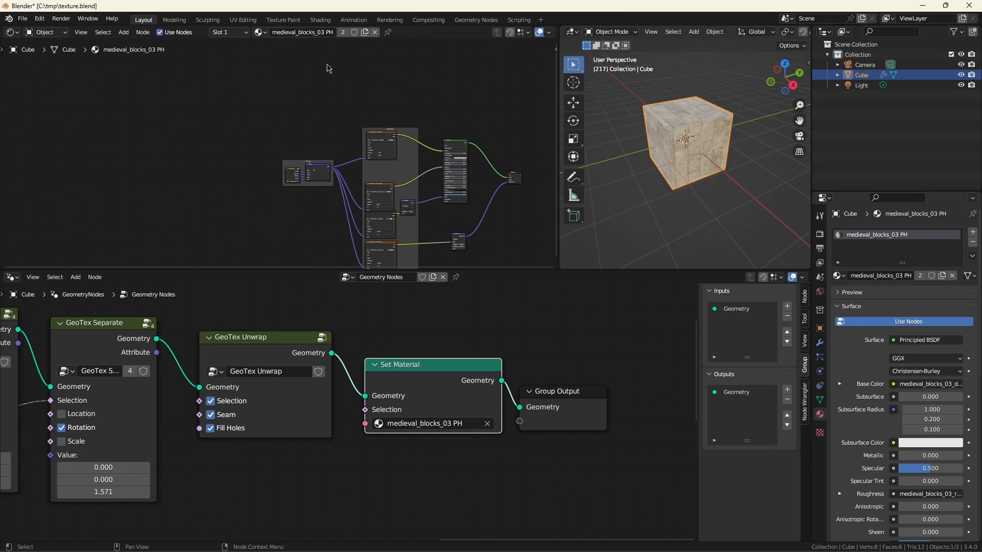
scroll(324, 170, "up", 2)
scroll(324, 170, "up", 4)
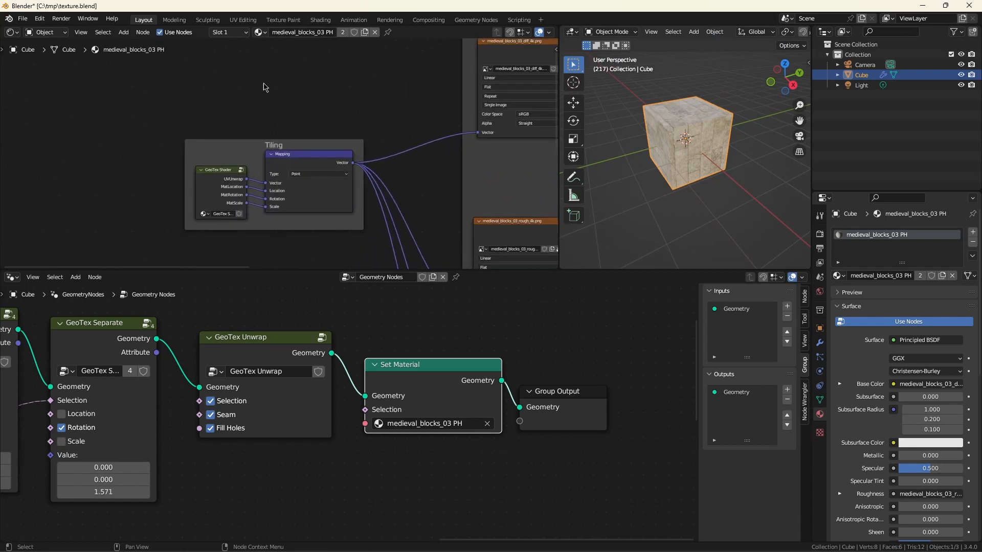
scroll(222, 212, "up", 2)
left_click(219, 151)
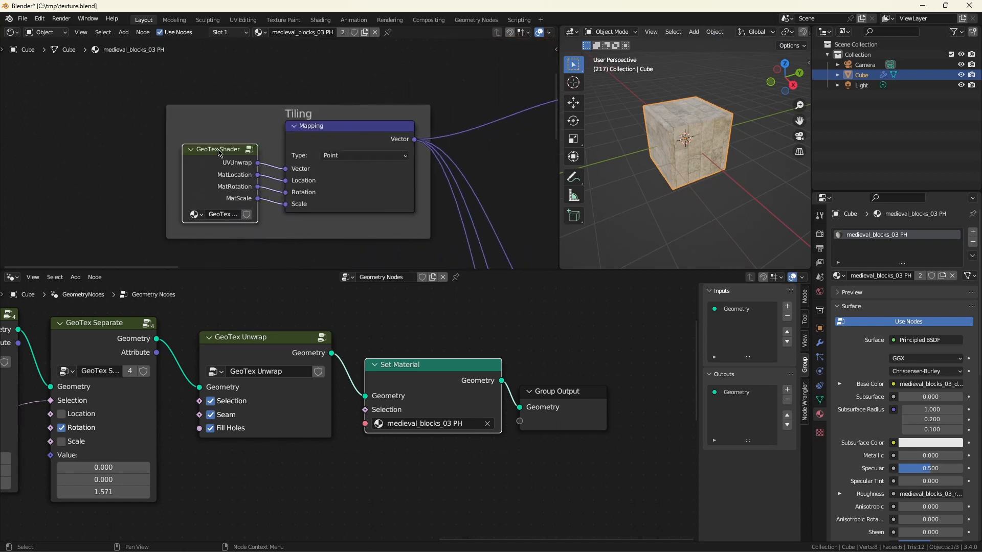